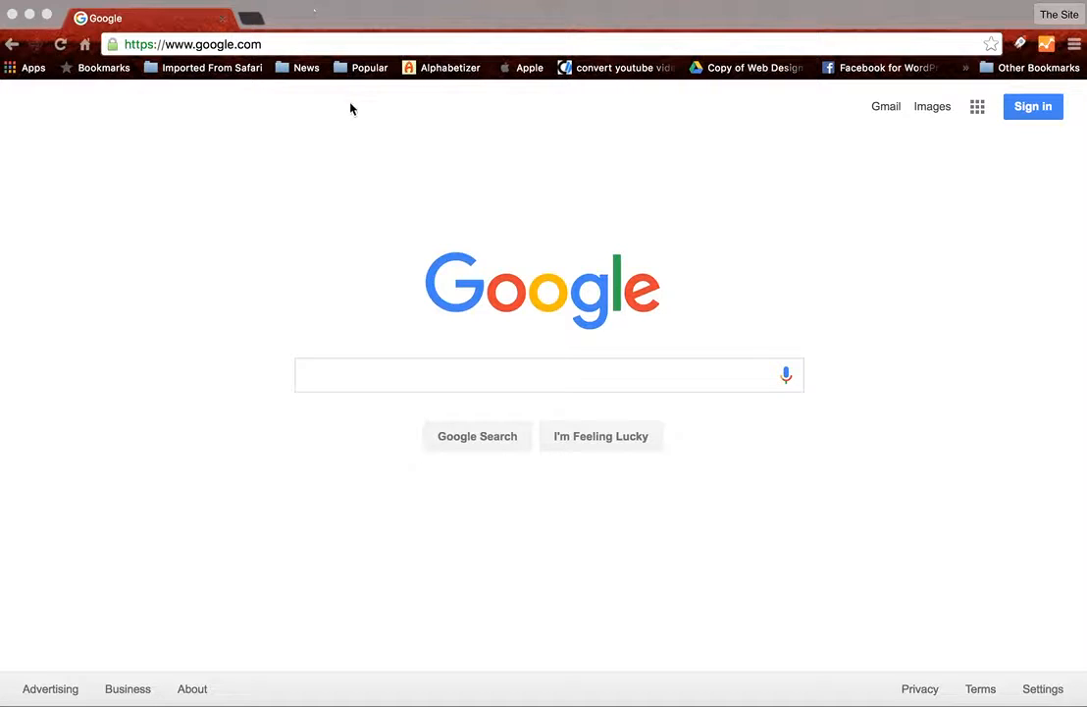
# - Load the WordPress admin login page at centerlyne.com/wp-admin
pyautogui.click(304, 51)
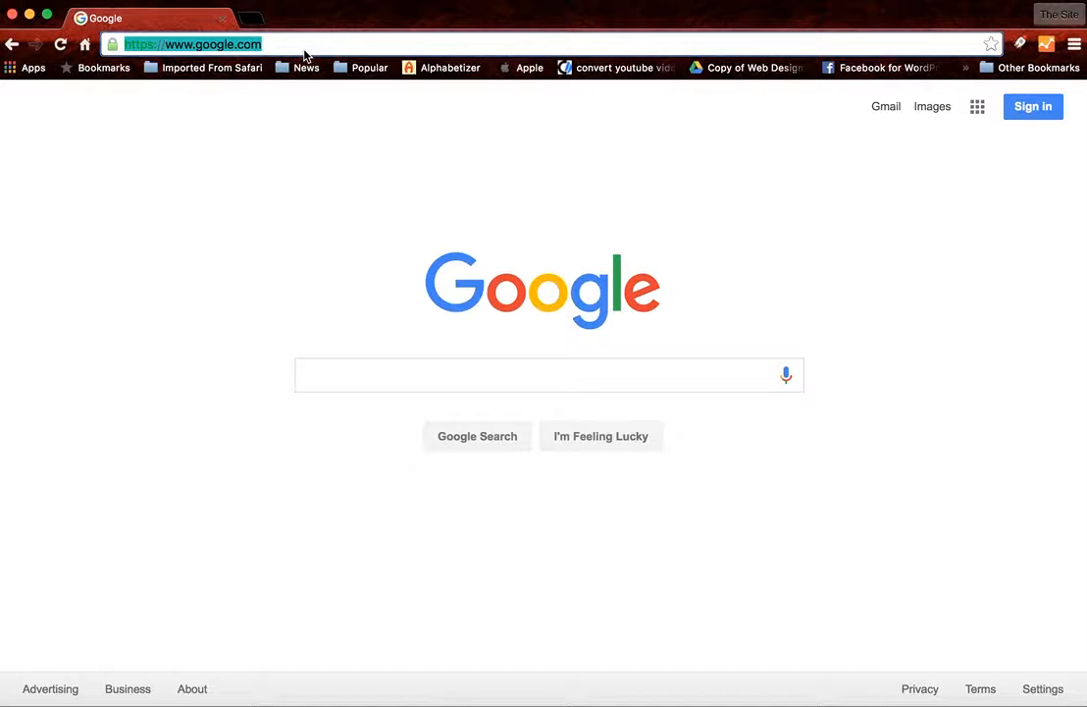
pyautogui.write('c')
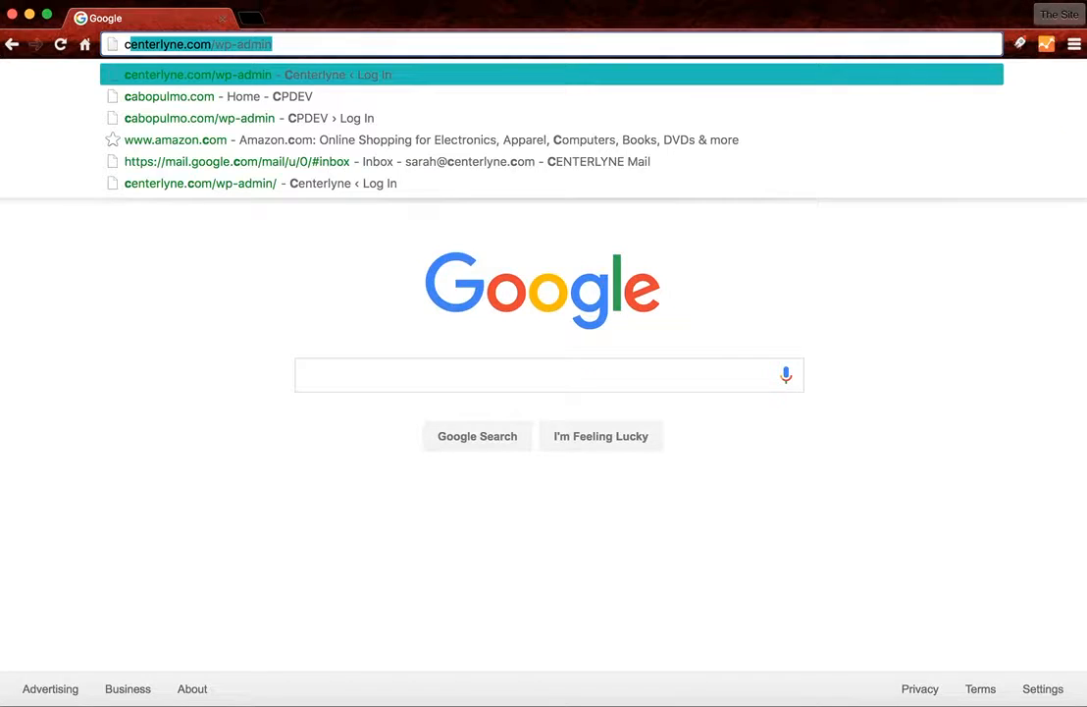
pyautogui.write('e')
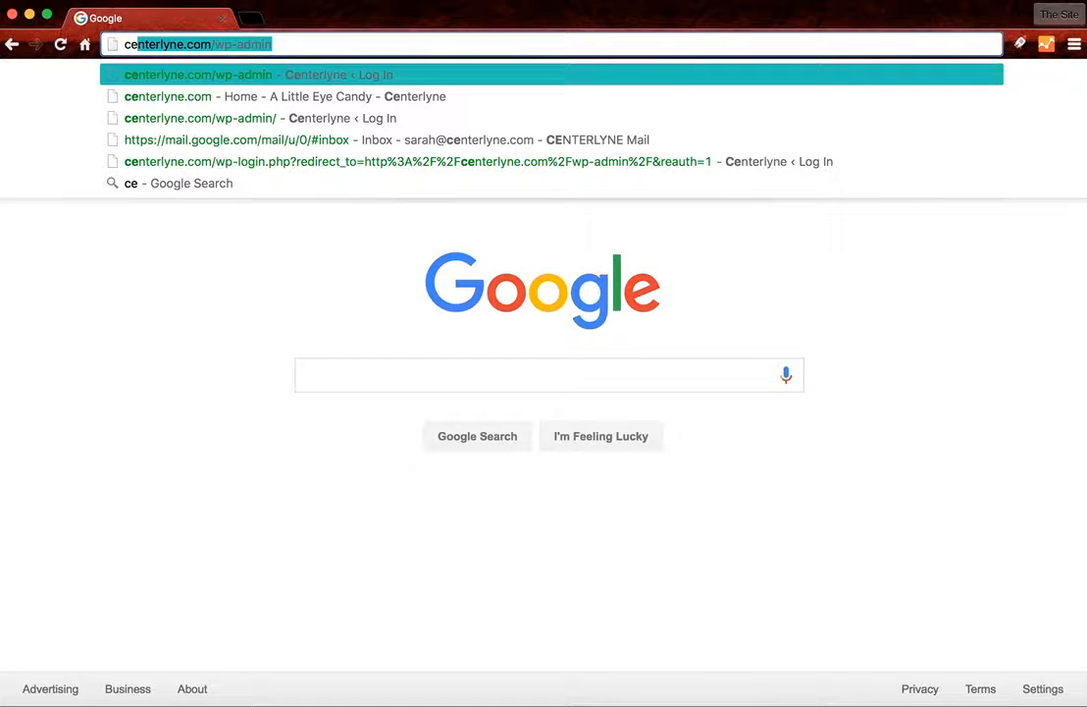
pyautogui.write('nterlyne.com')
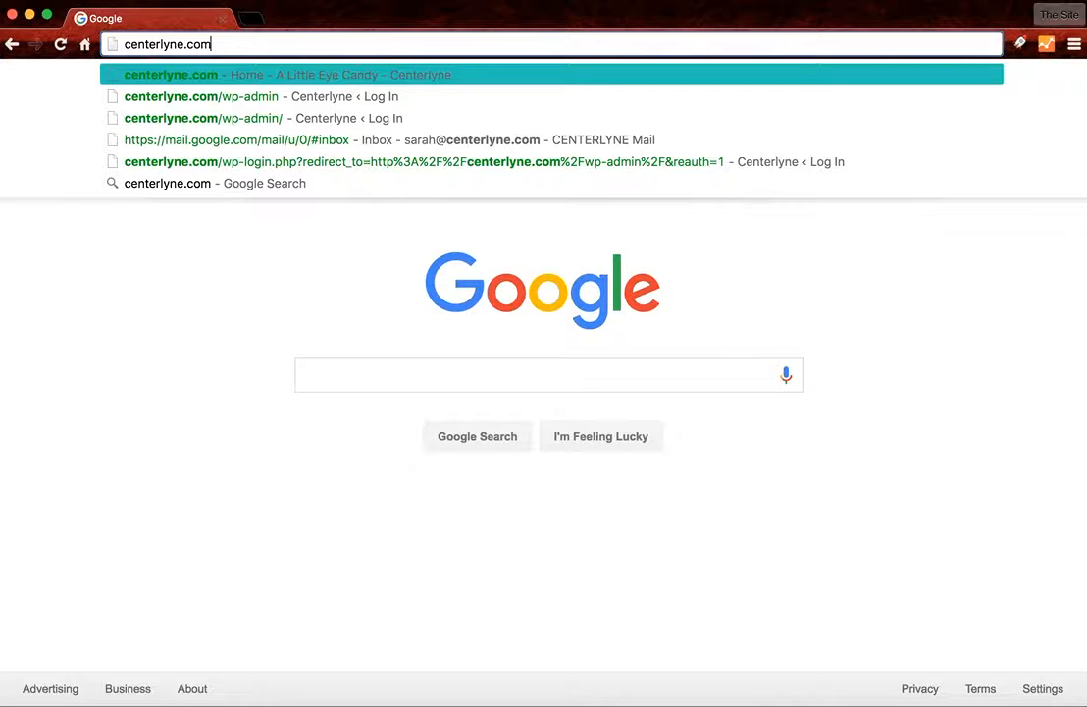
pyautogui.write('/w')
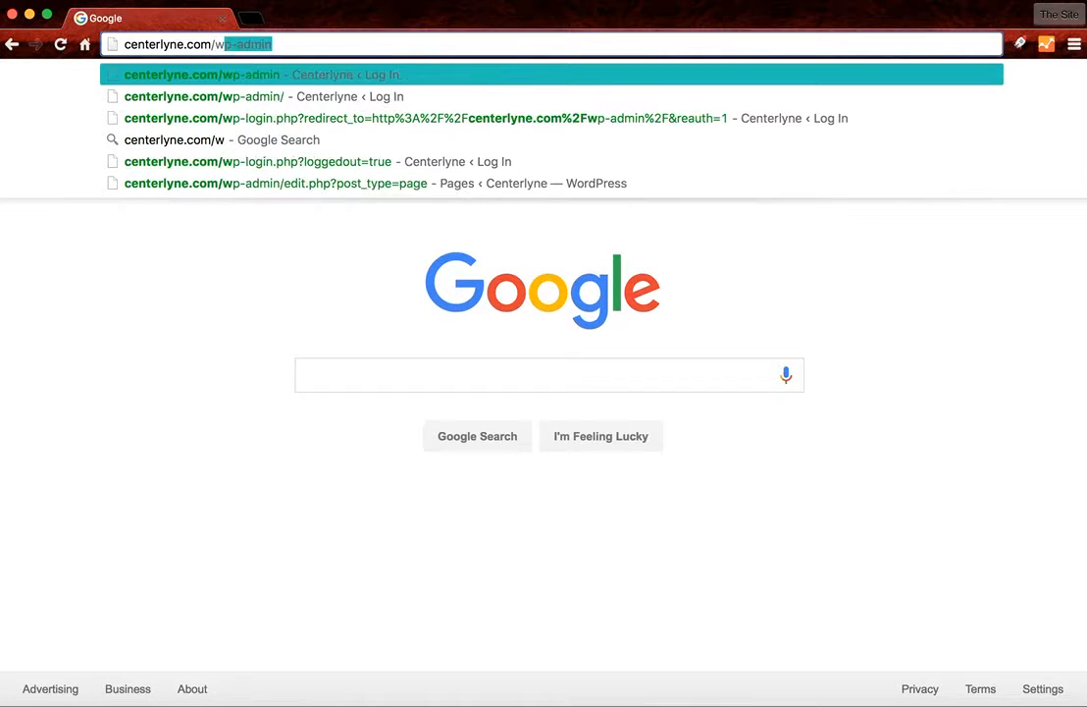
pyautogui.write('p-admin')
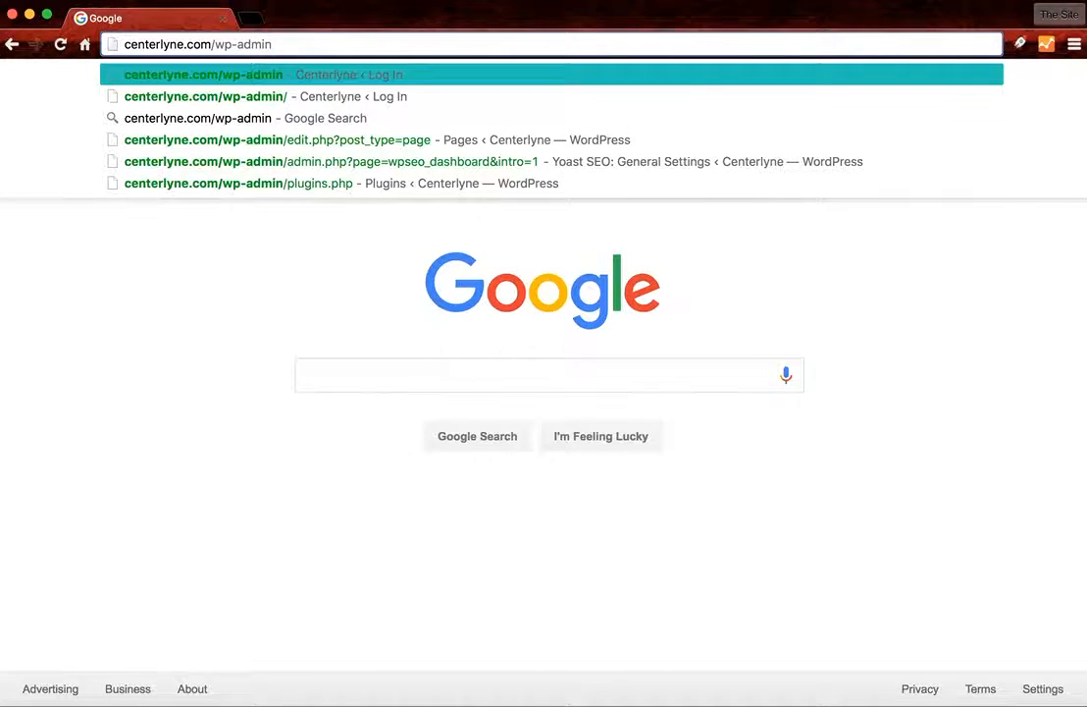
pyautogui.press('Return')
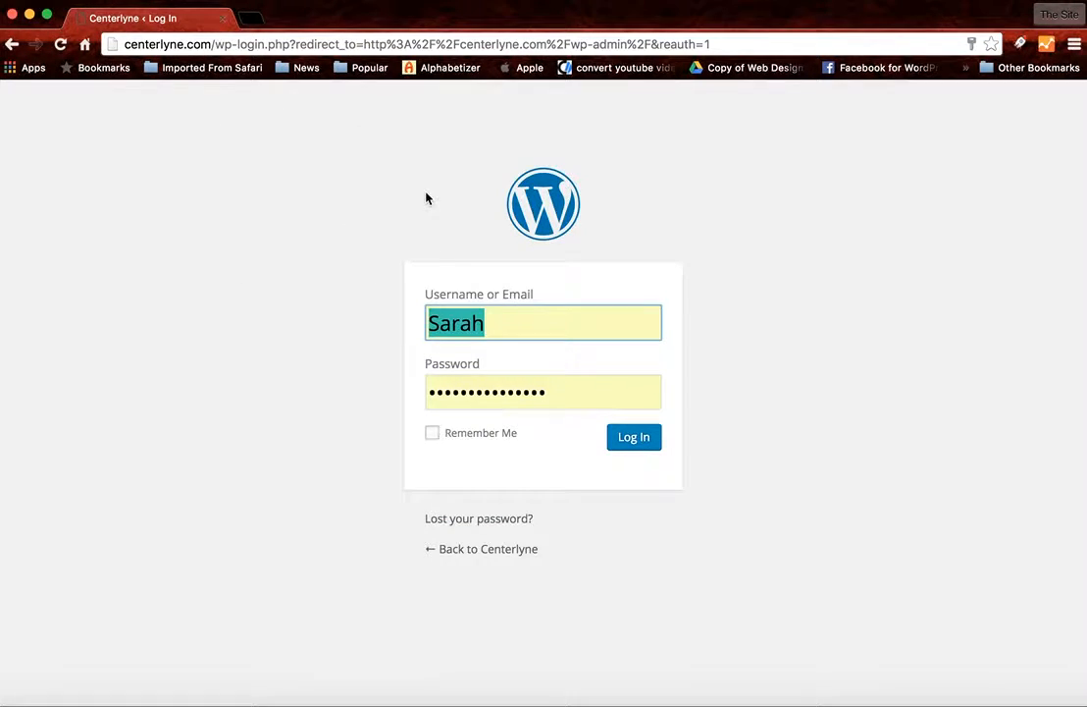
# - Go to the instructions.wpengine.com admin login page and log in with the prefilled credentials
pyautogui.click(363, 44)
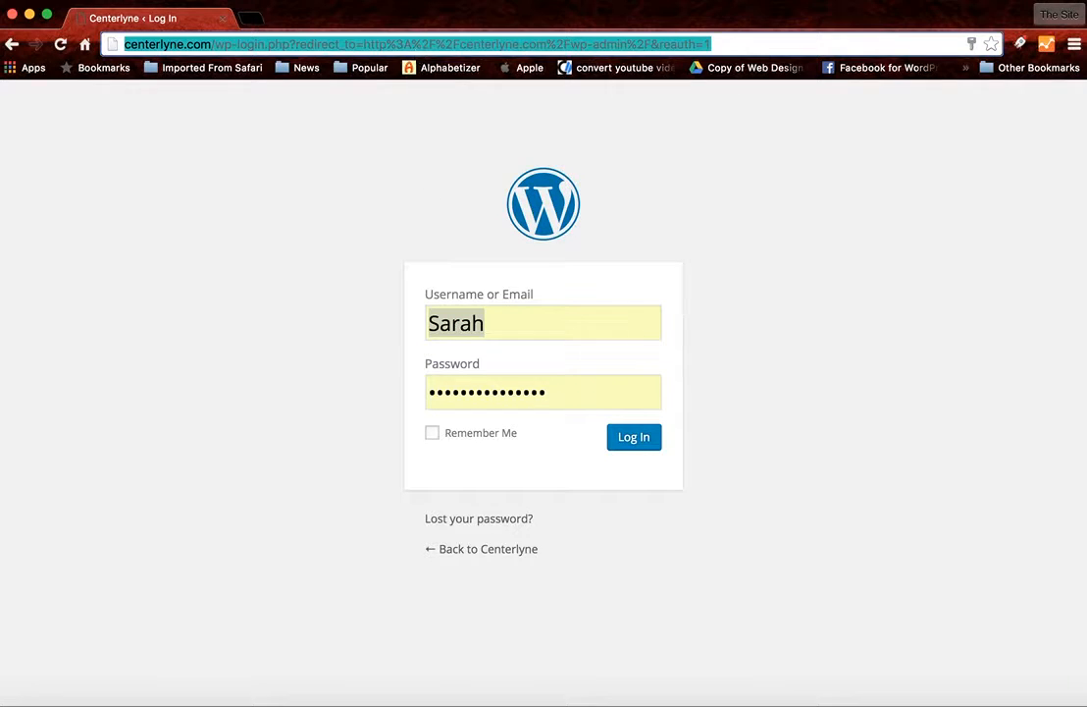
pyautogui.write('instructions.wpengine.com/wp-admin')
pyautogui.press('Return')
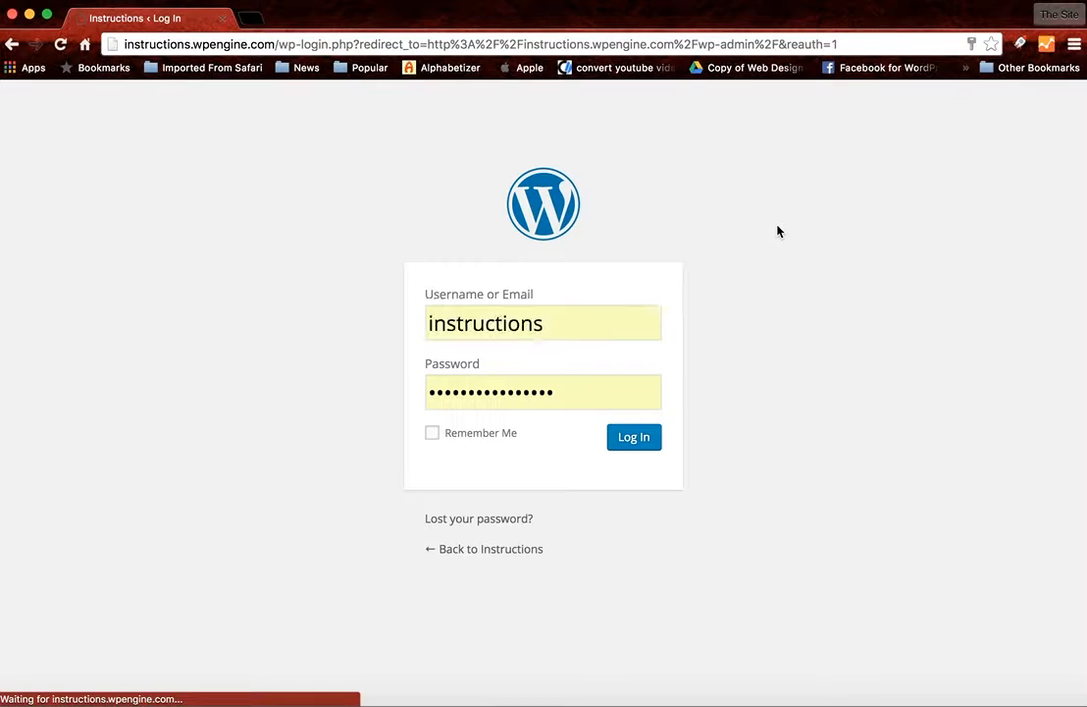
pyautogui.click(626, 437)
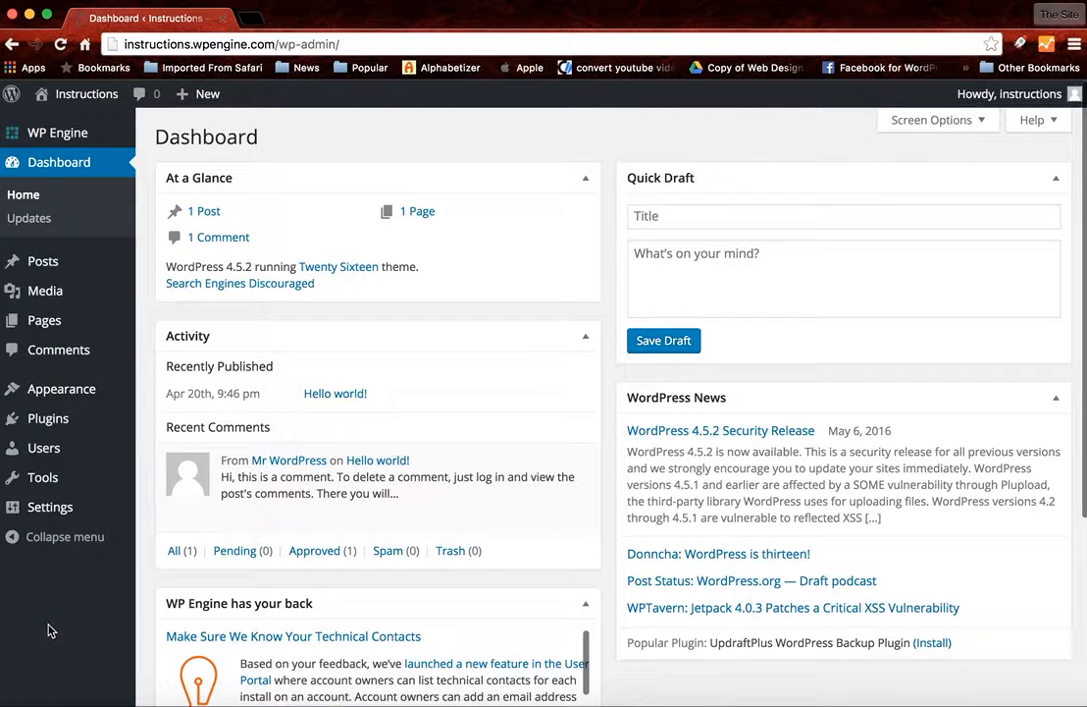
# - Upload Centerlyne 1.png from the Desktop to the site as new media
pyautogui.moveTo(40, 265)
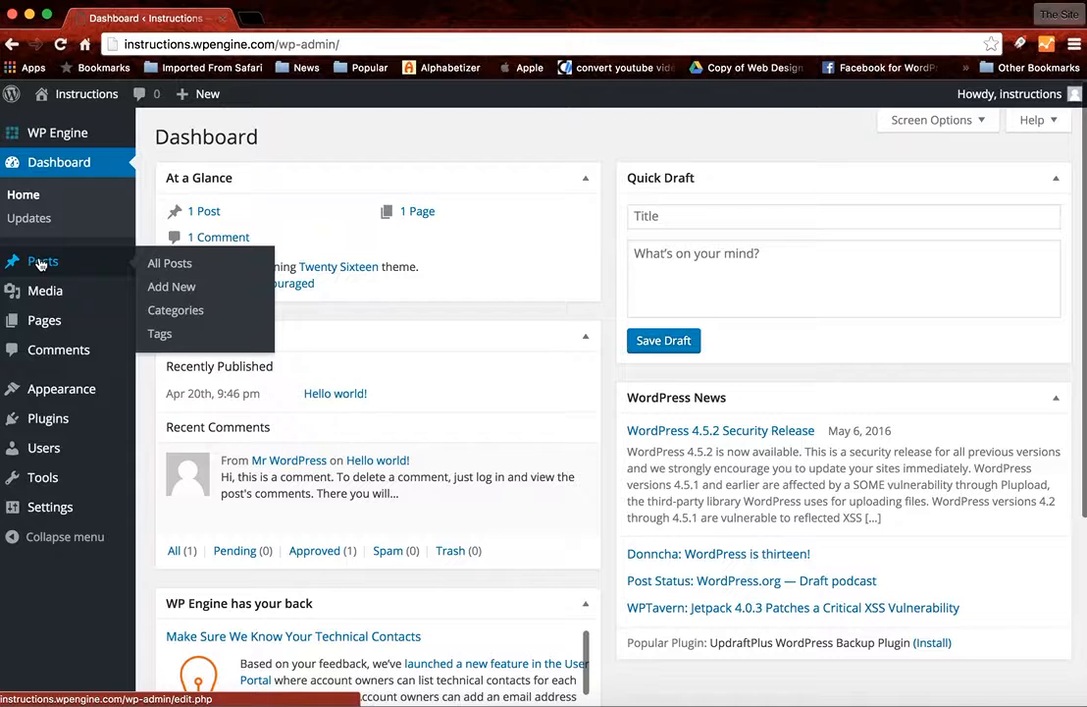
pyautogui.moveTo(48, 290)
pyautogui.moveTo(59, 323)
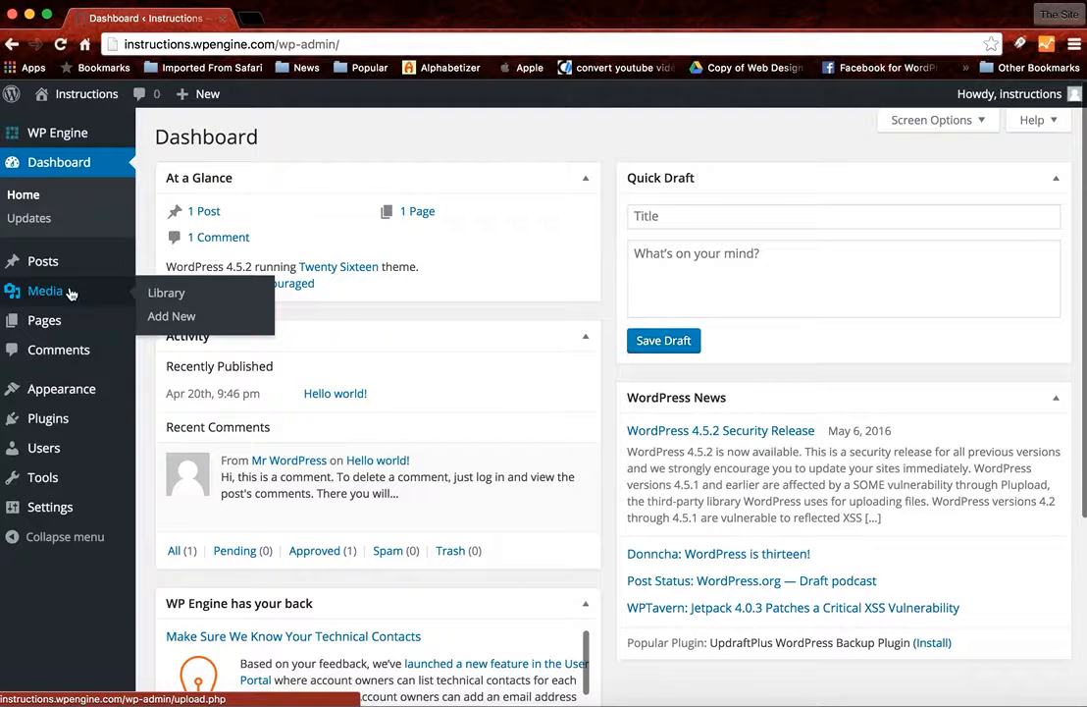
pyautogui.click(169, 320)
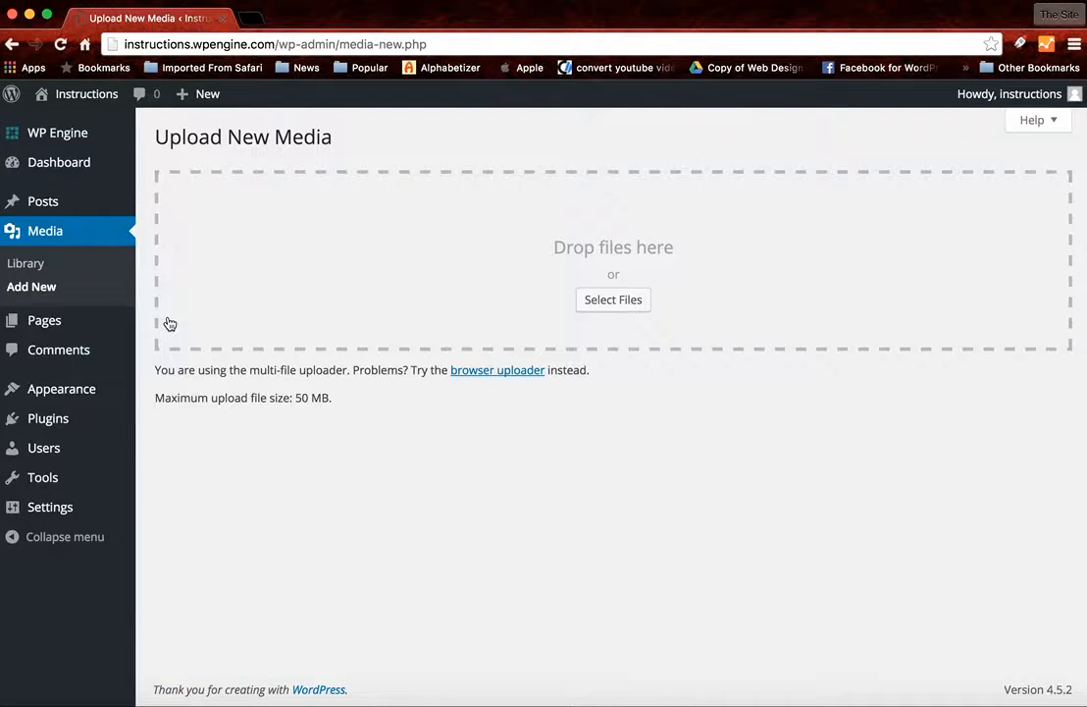
pyautogui.click(610, 305)
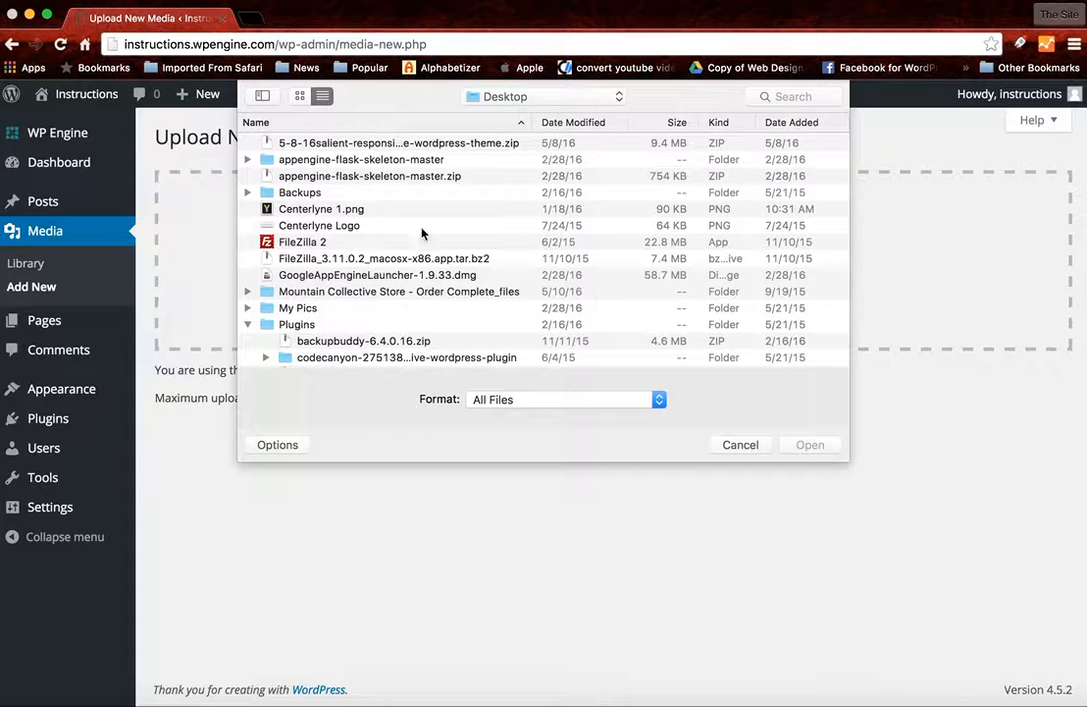
pyautogui.click(326, 209)
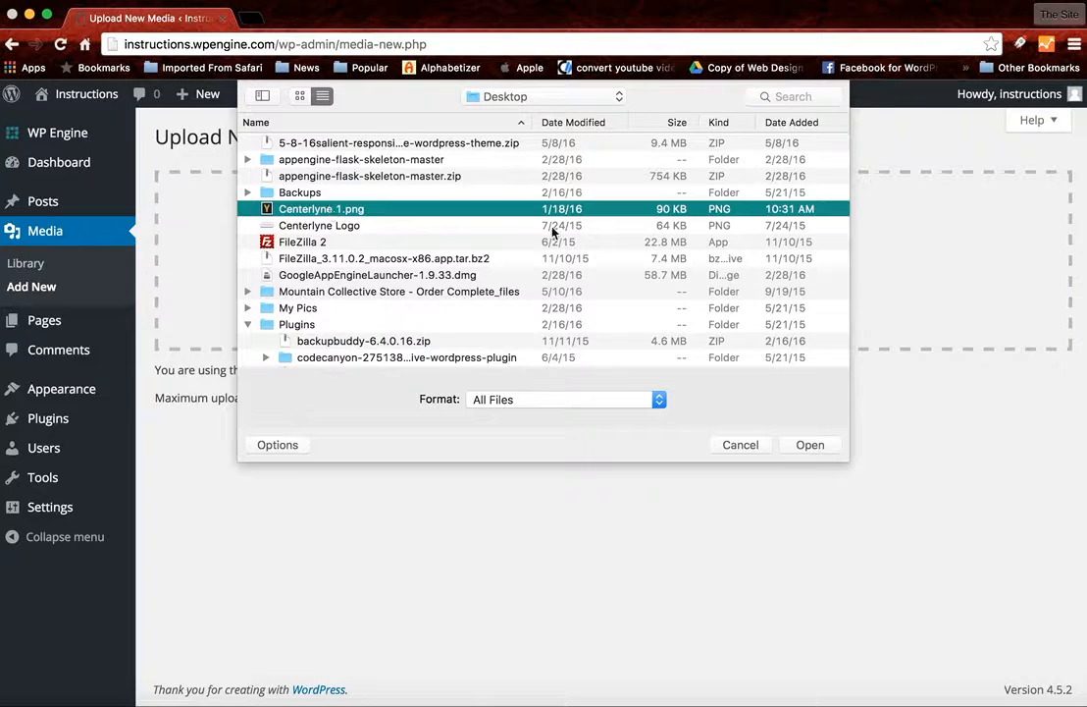
pyautogui.click(809, 445)
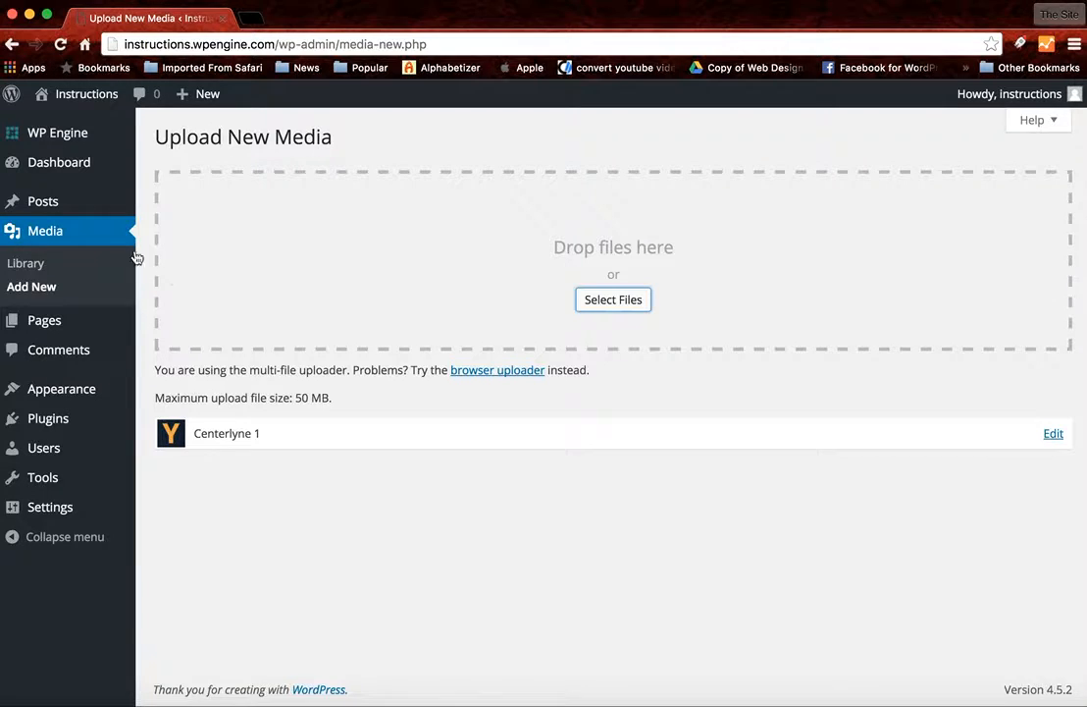
# - View the Media Library's items in list view and in grid view
pyautogui.click(29, 264)
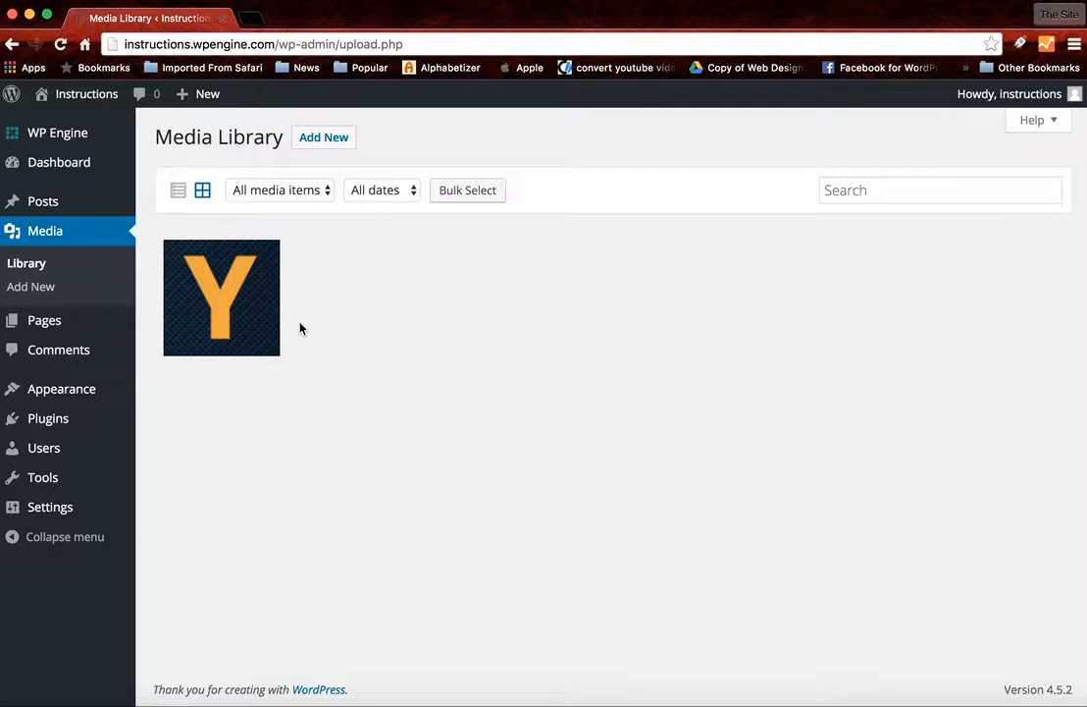
pyautogui.click(178, 191)
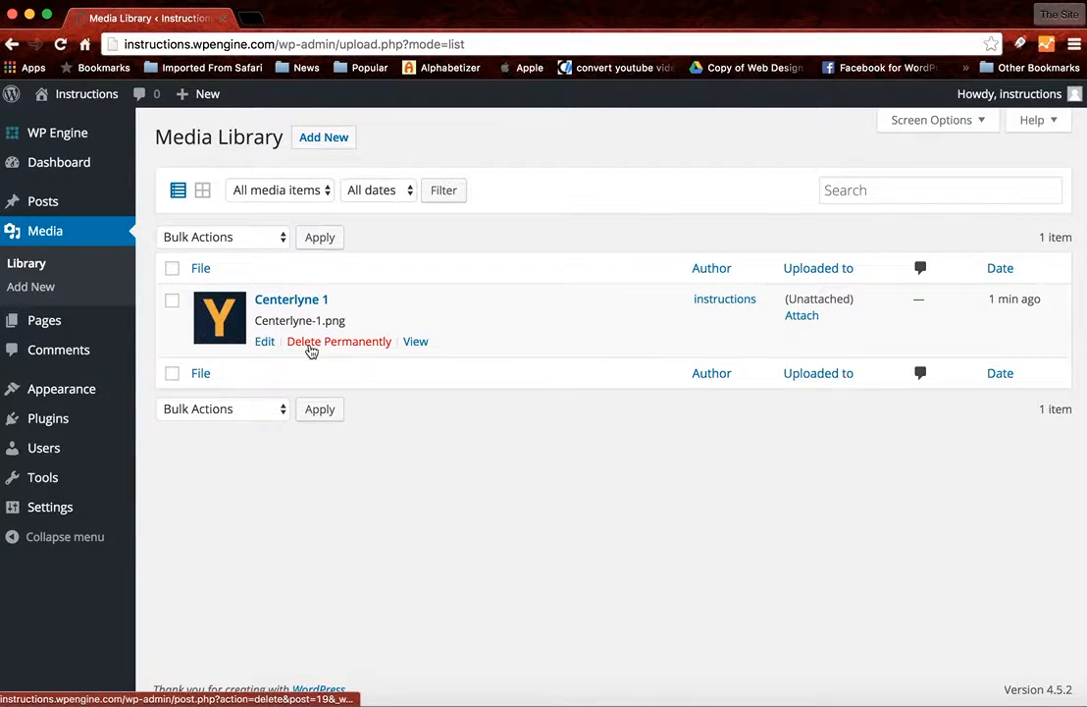
pyautogui.click(200, 192)
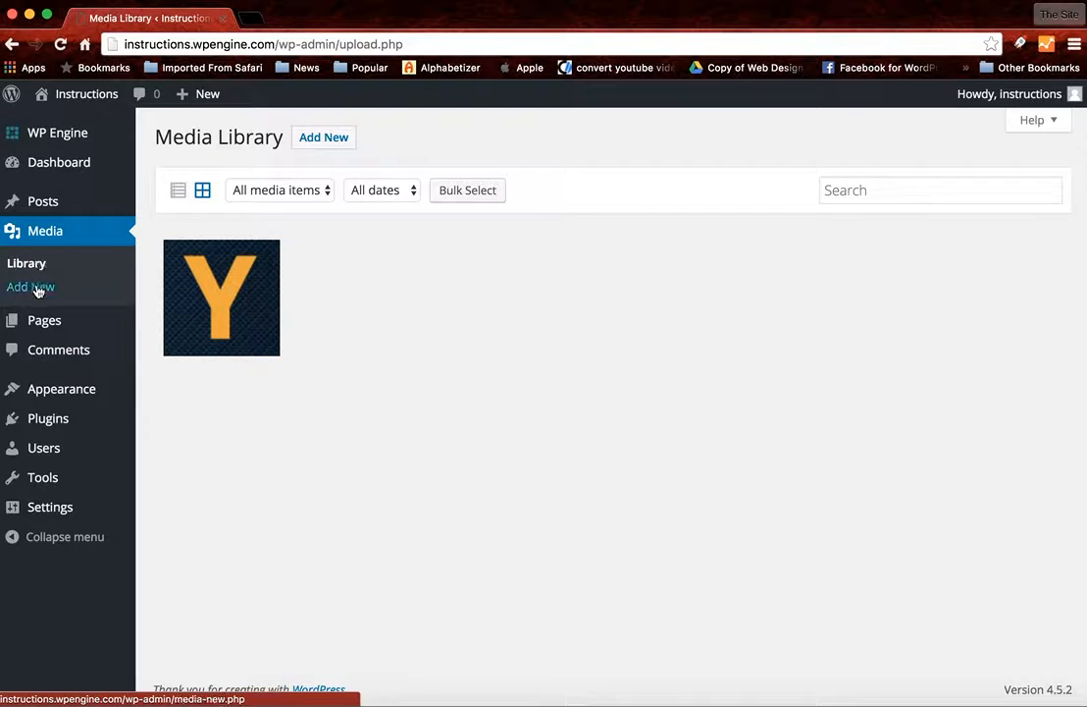
# - Open the "Hello world!" post for editing from the list of all posts
pyautogui.moveTo(45, 202)
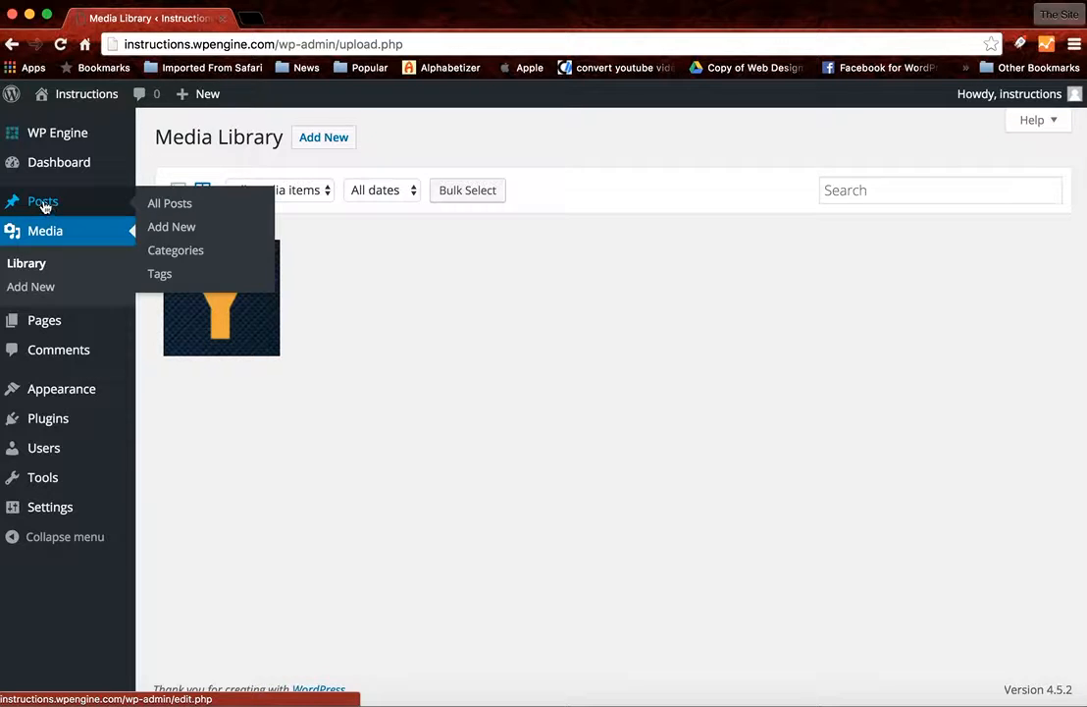
pyautogui.click(170, 204)
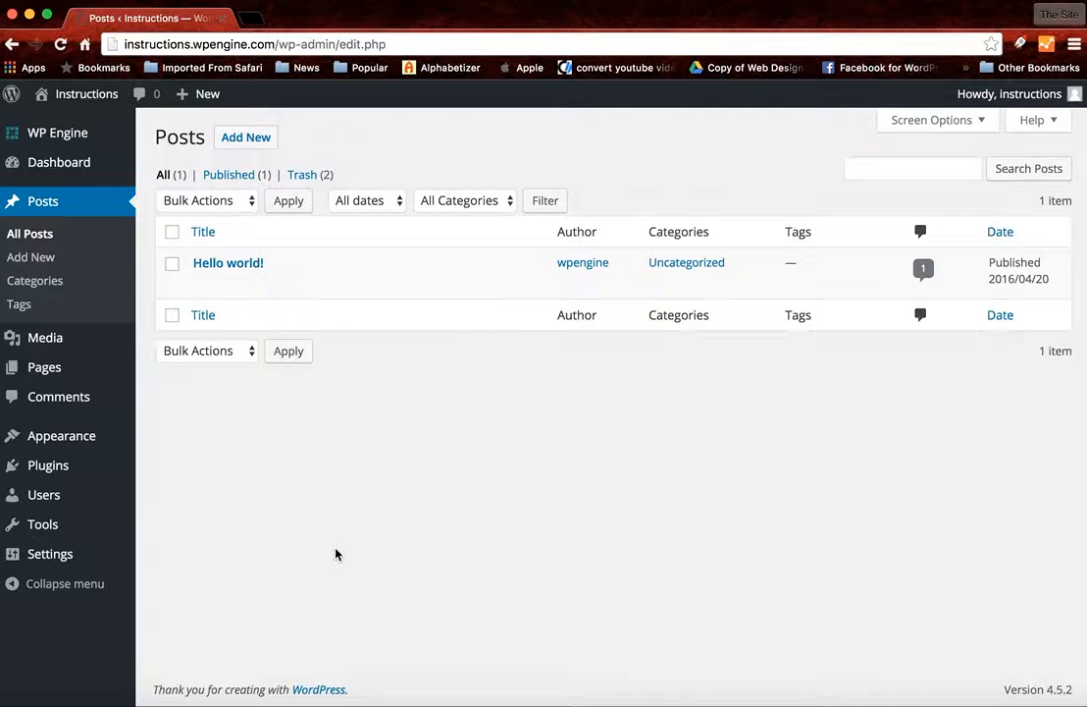
pyautogui.moveTo(294, 264)
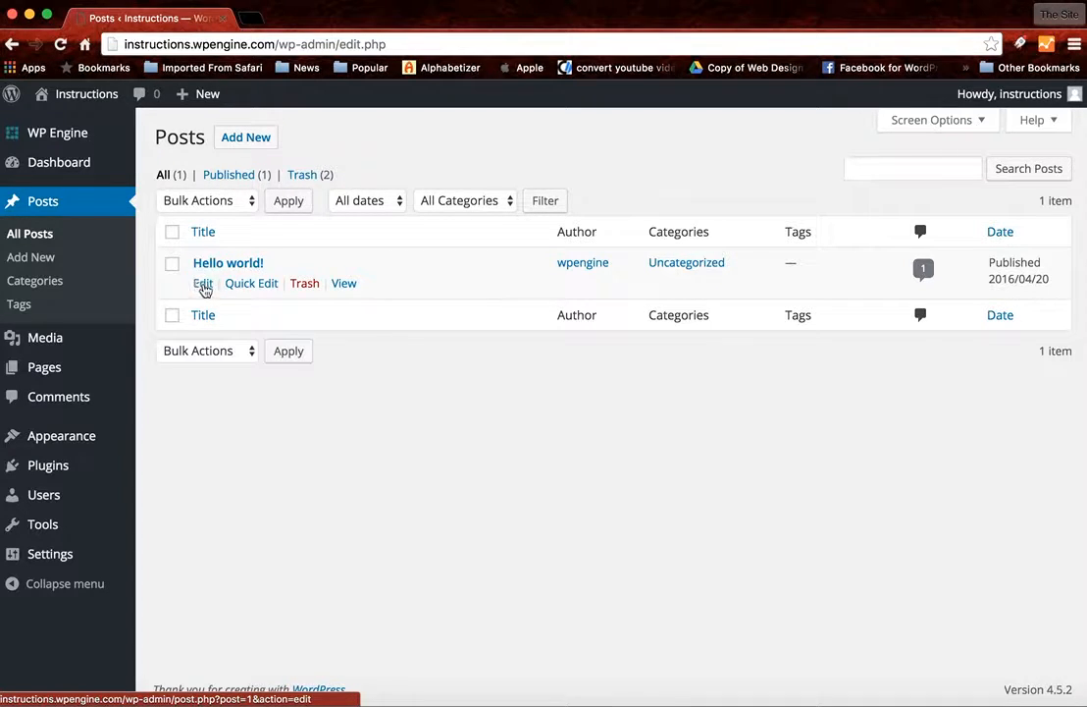
pyautogui.click(200, 285)
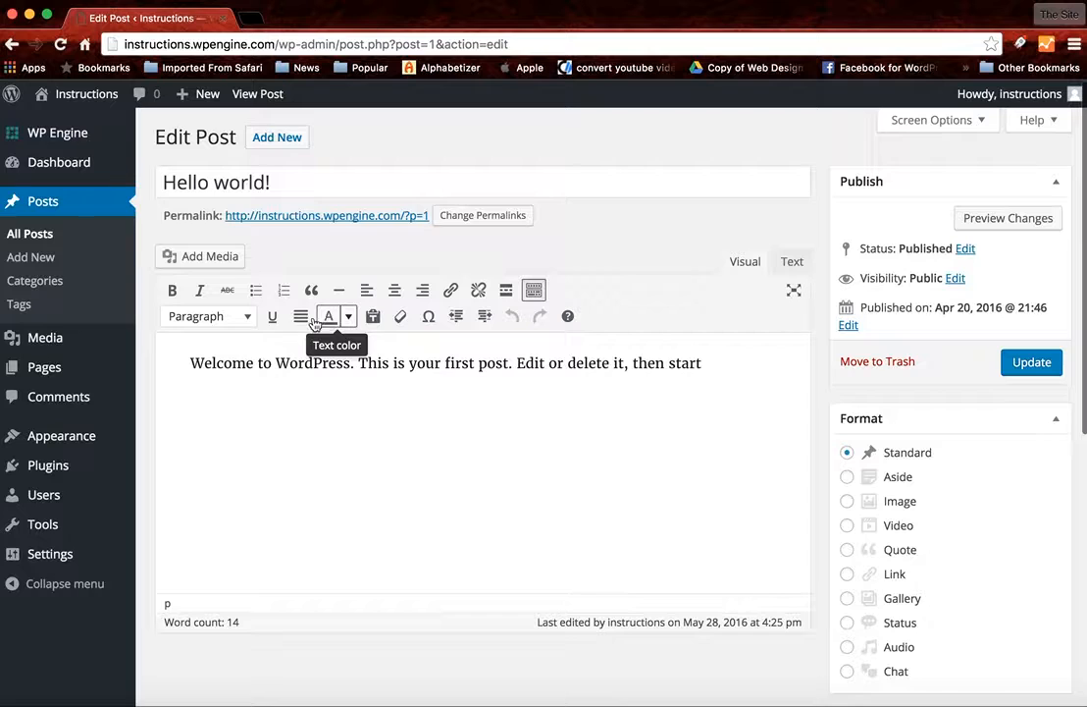
# - Look over the paragraph and heading style options, and toggle the editor's second row of formatting tools off and on
pyautogui.click(226, 320)
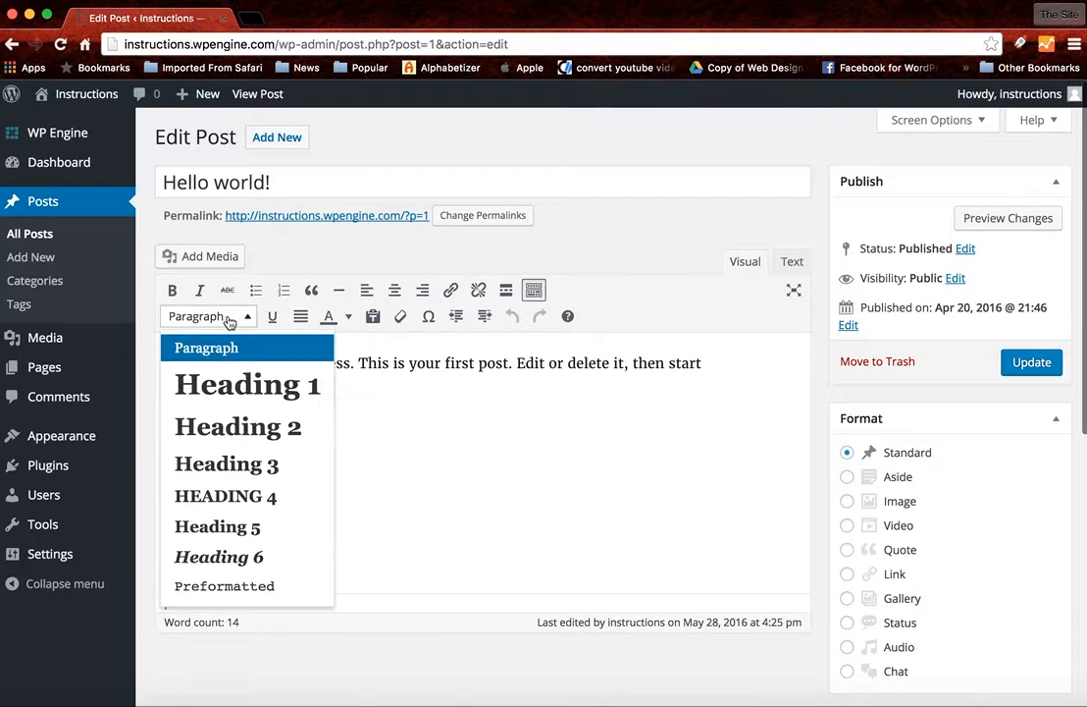
pyautogui.click(427, 474)
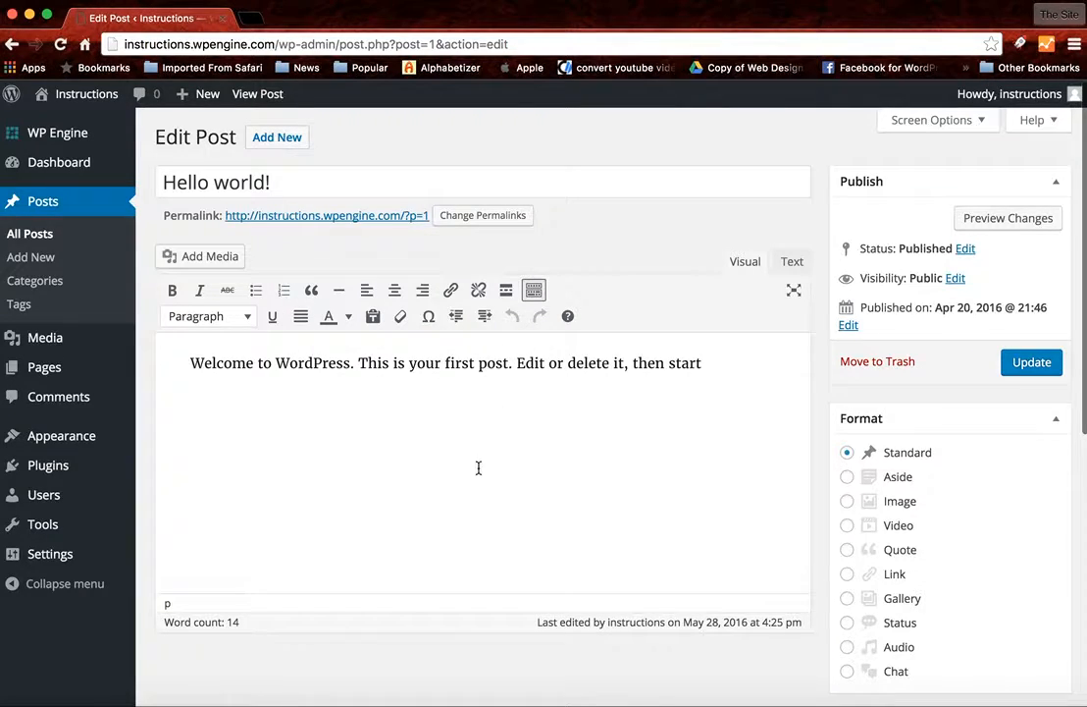
pyautogui.click(533, 290)
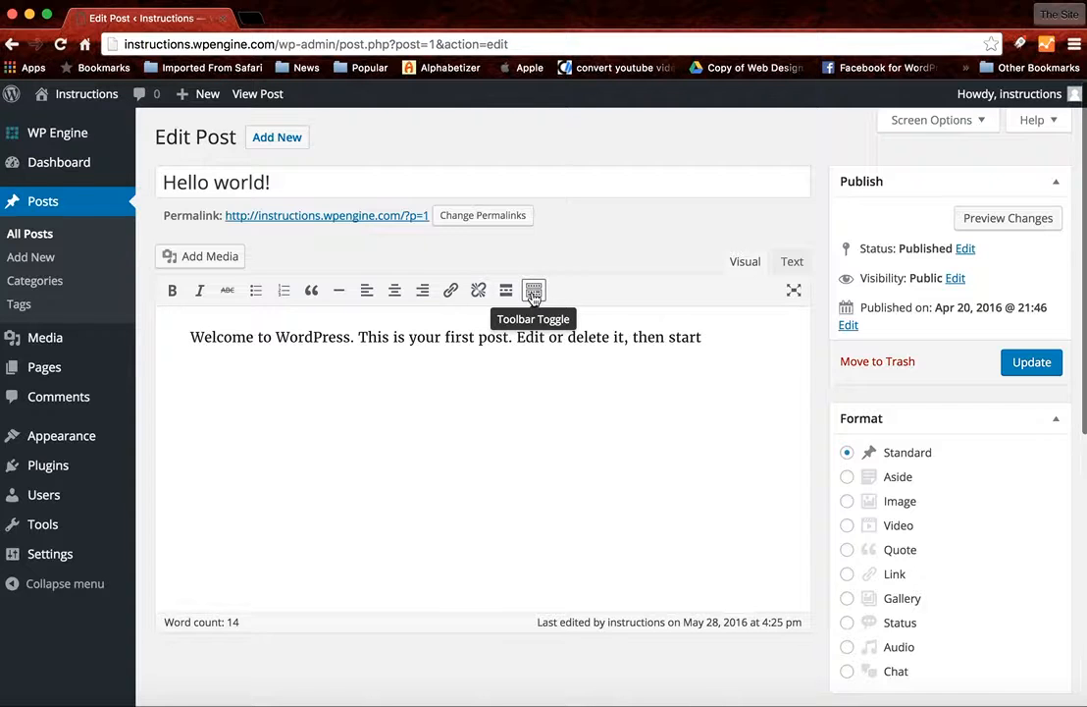
pyautogui.click(533, 295)
pyautogui.click(534, 295)
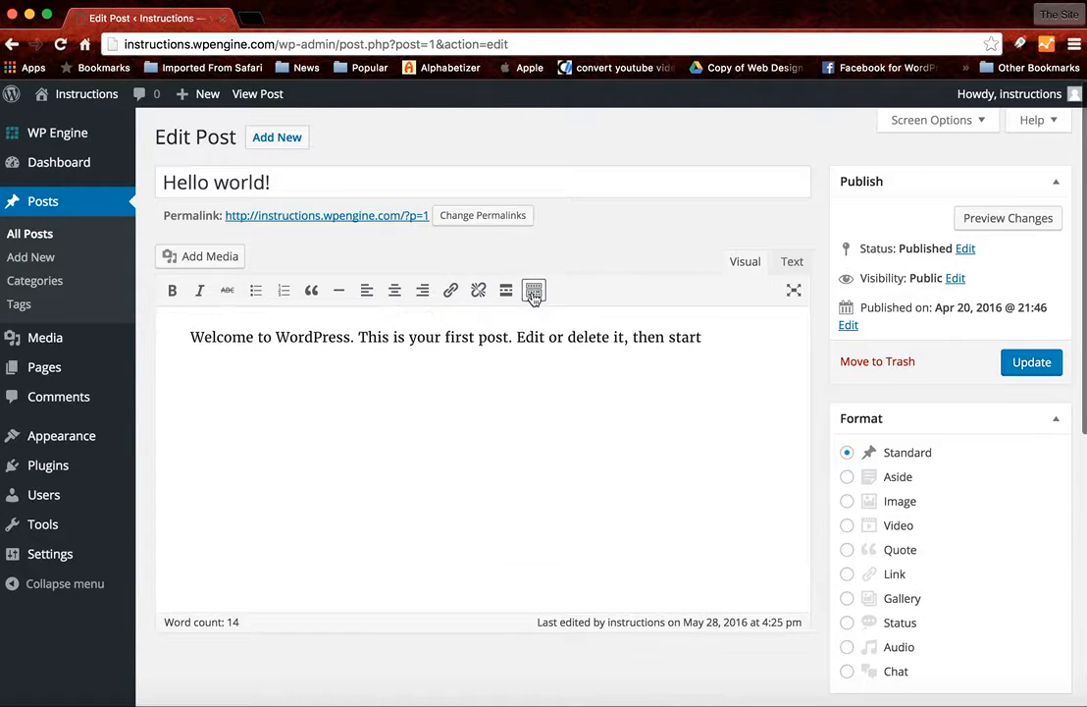
pyautogui.click(534, 294)
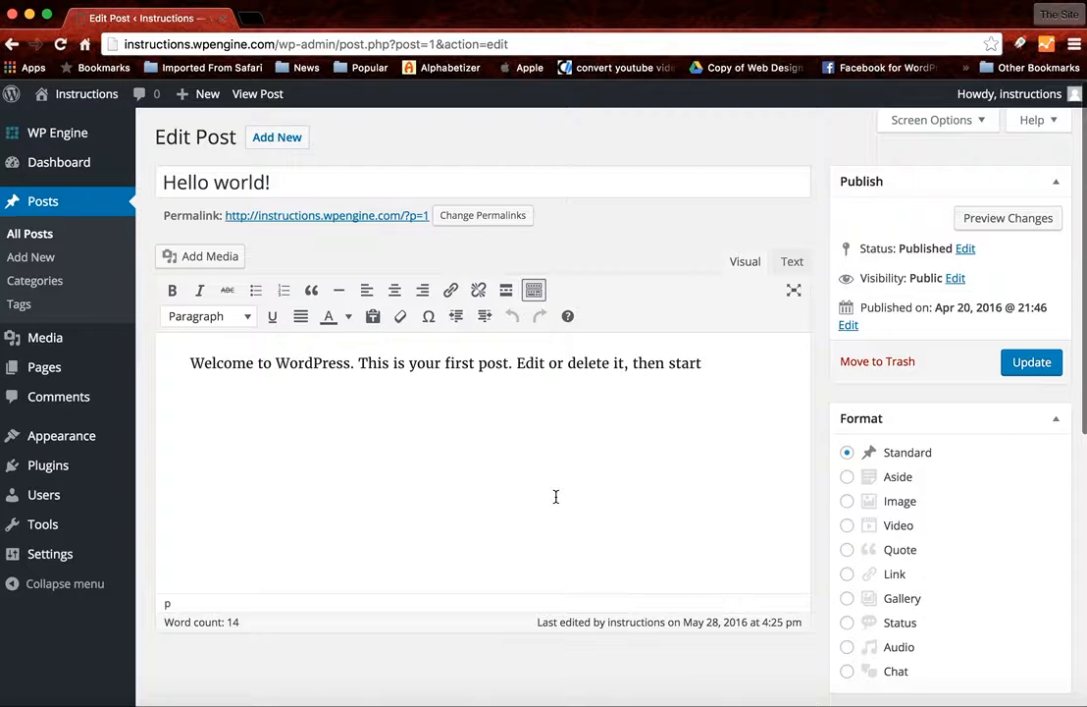
# - Insert "Hello world." in front of "Welcome to WordPress" in the post body
pyautogui.click(187, 363)
pyautogui.write('Hello ')
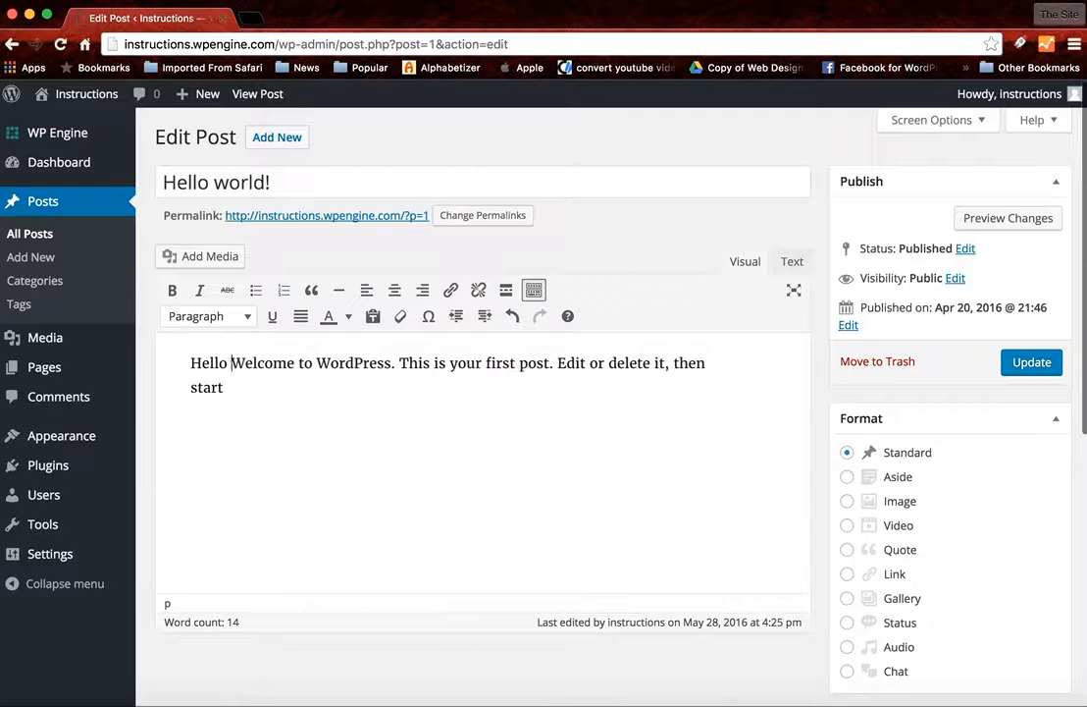
pyautogui.write('world.')
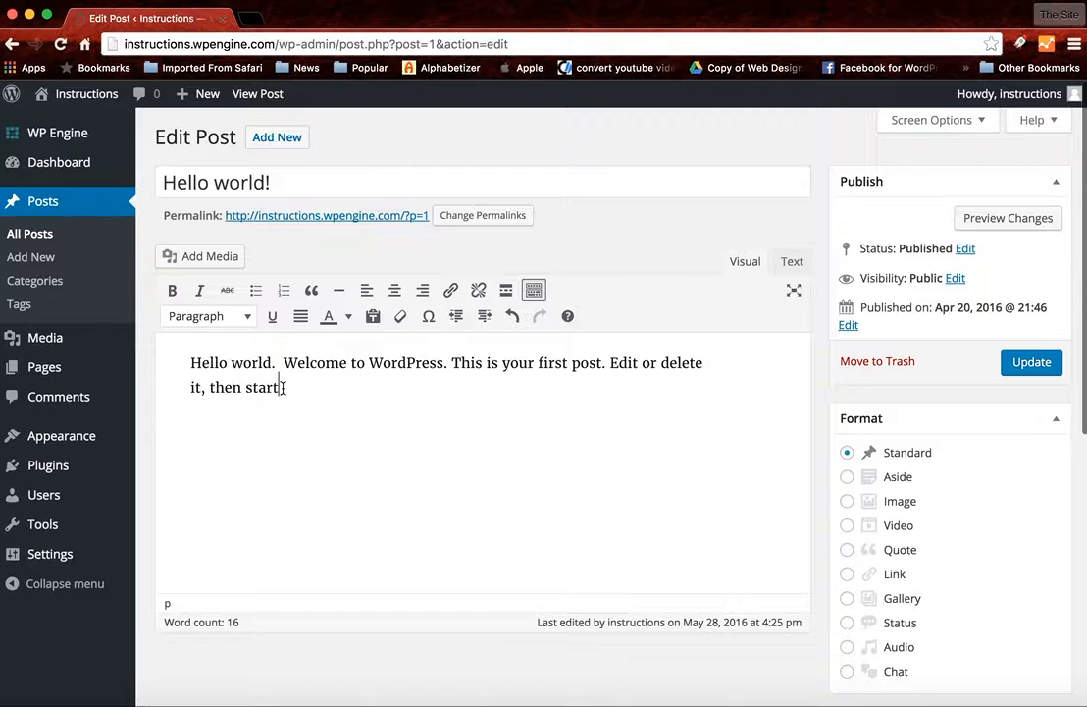
# - Delete the word "start" from the end of the post text and add two new lines below it
pyautogui.press('BackSpace')
pyautogui.press('BackSpace')
pyautogui.press('BackSpace')
pyautogui.press('BackSpace')
pyautogui.click(188, 362)
pyautogui.click(248, 388)
pyautogui.press('Return')
pyautogui.press('Return')
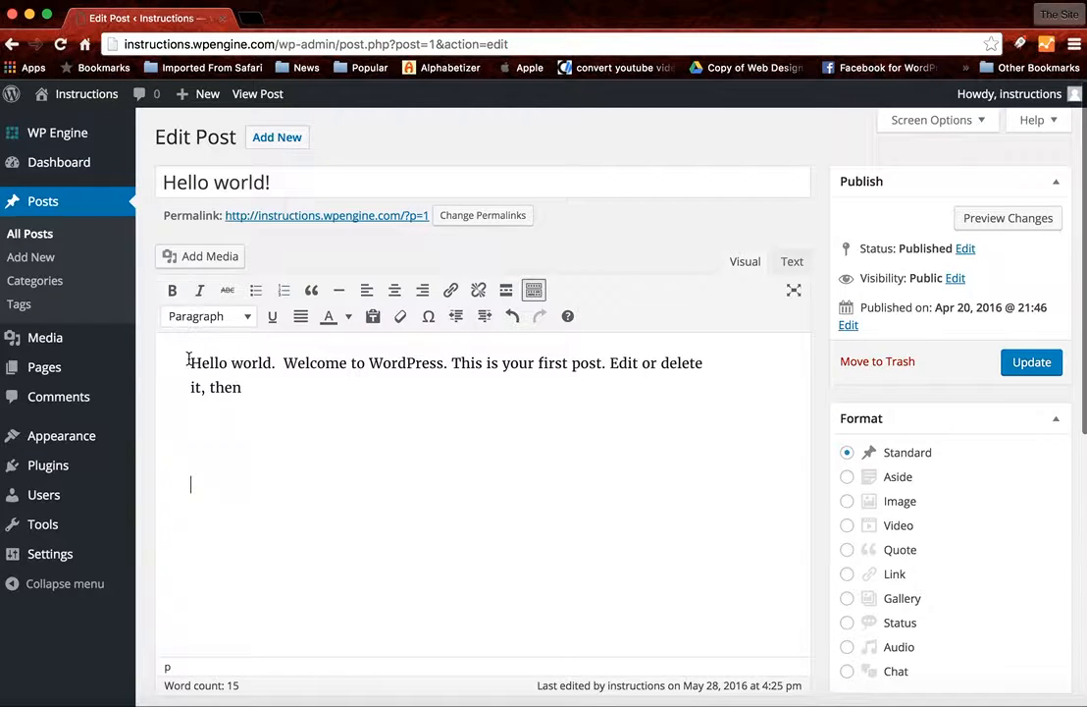
# - Upload the Centerlyne Logo image from the Desktop through the post's media insertion dialog
pyautogui.click(203, 257)
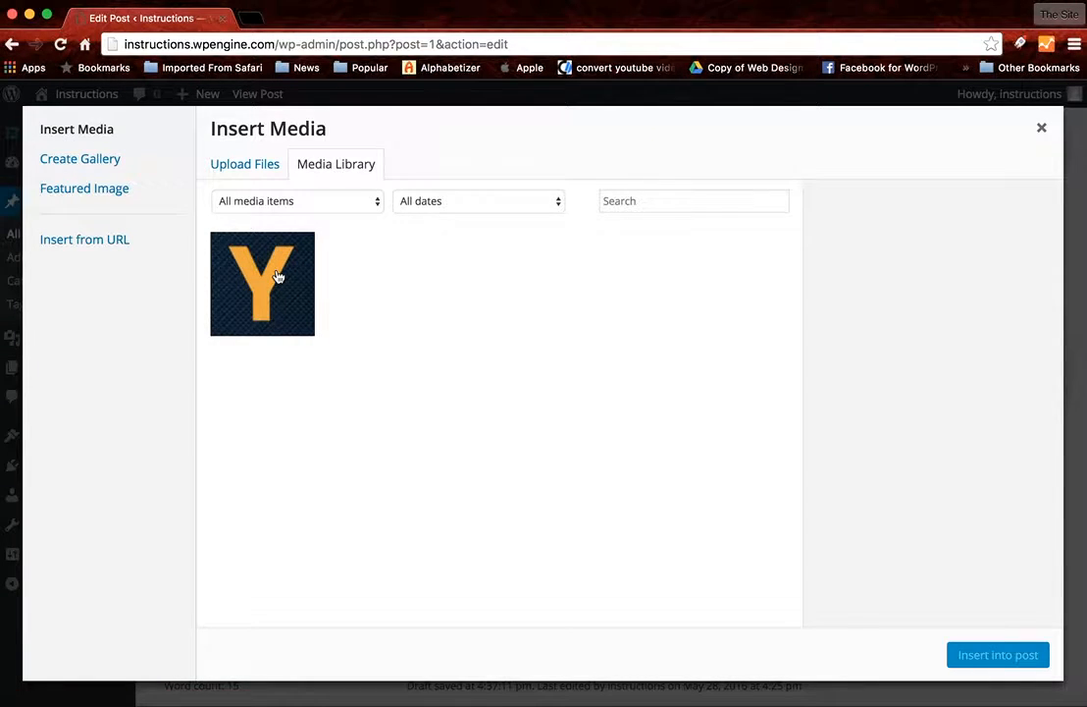
pyautogui.click(244, 168)
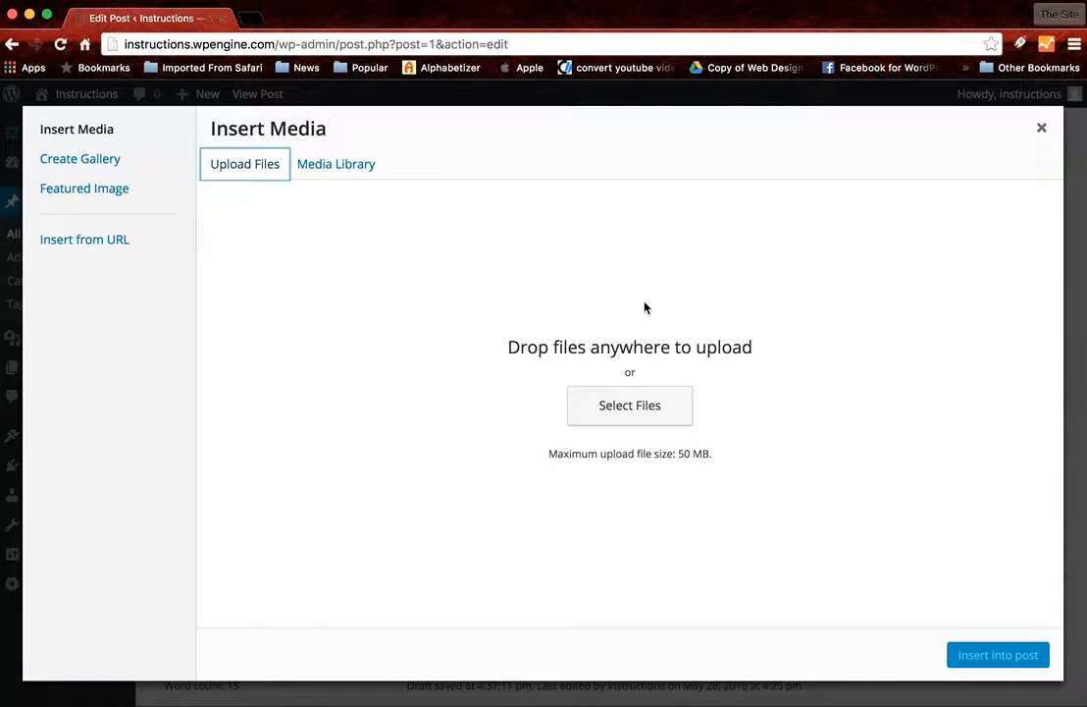
pyautogui.click(636, 419)
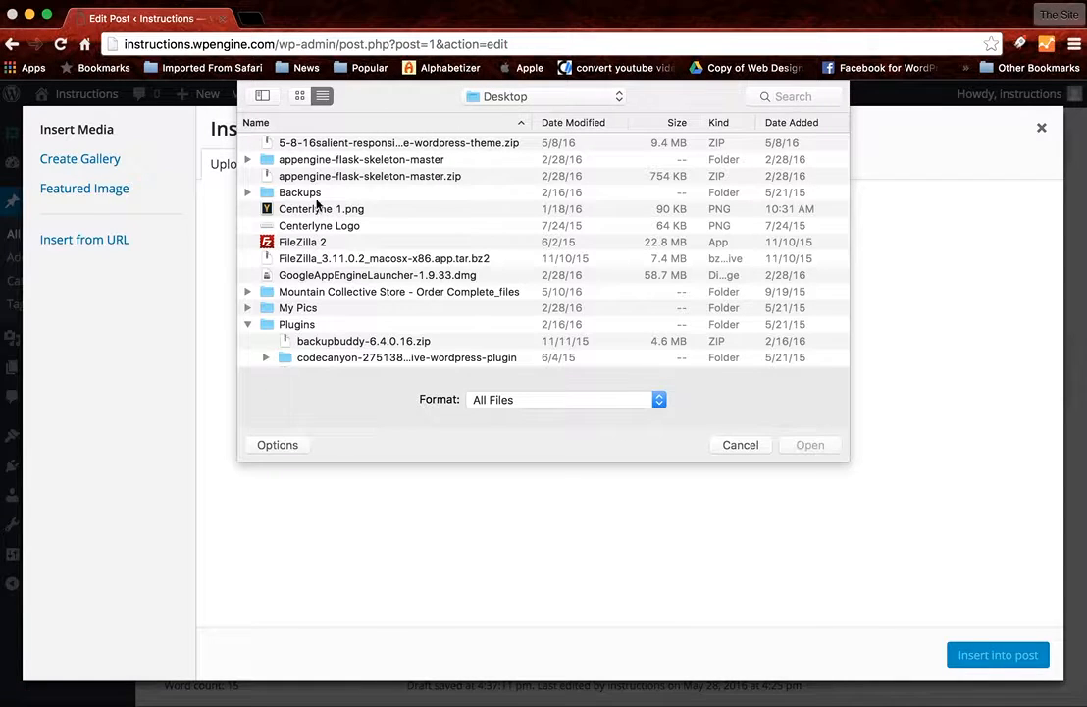
pyautogui.click(320, 225)
pyautogui.click(809, 444)
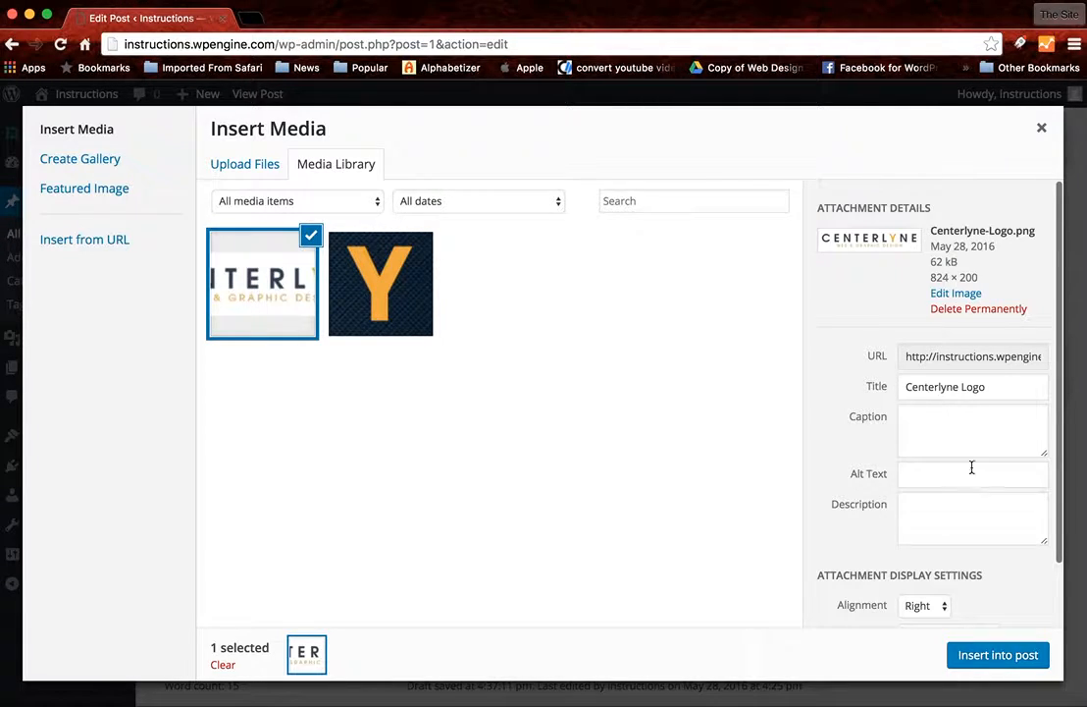
# - Insert the Centerlyne Logo into the post with Left alignment, no link and Full Size – 824 × 200
pyautogui.scroll(-2, 934, 463)
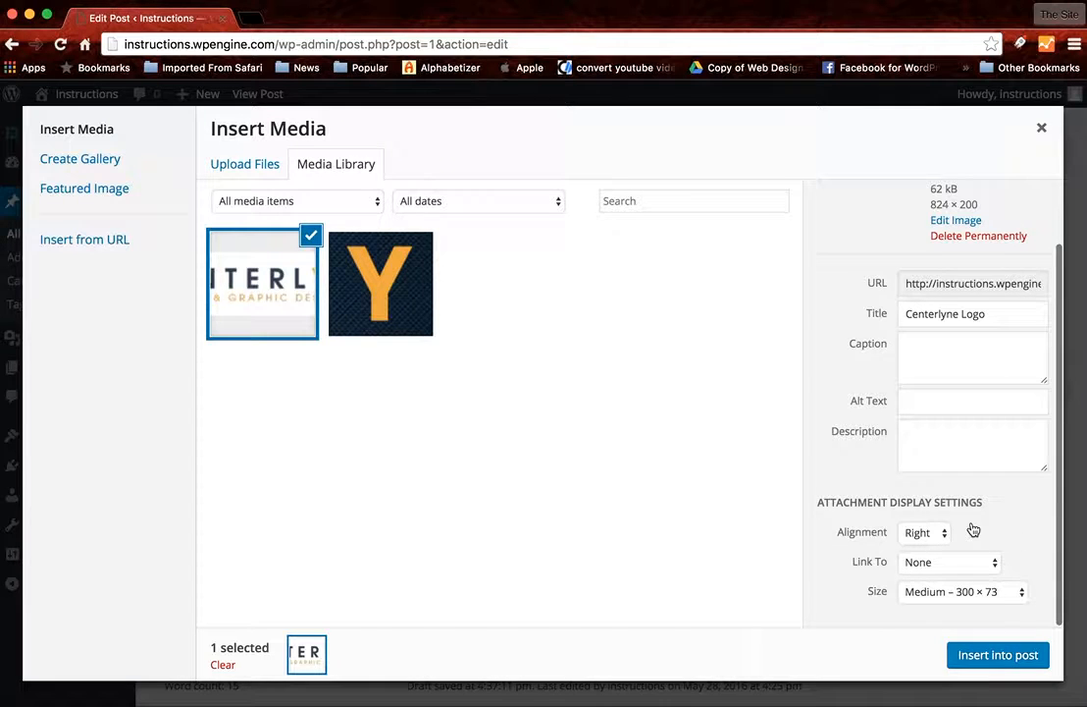
pyautogui.click(917, 535)
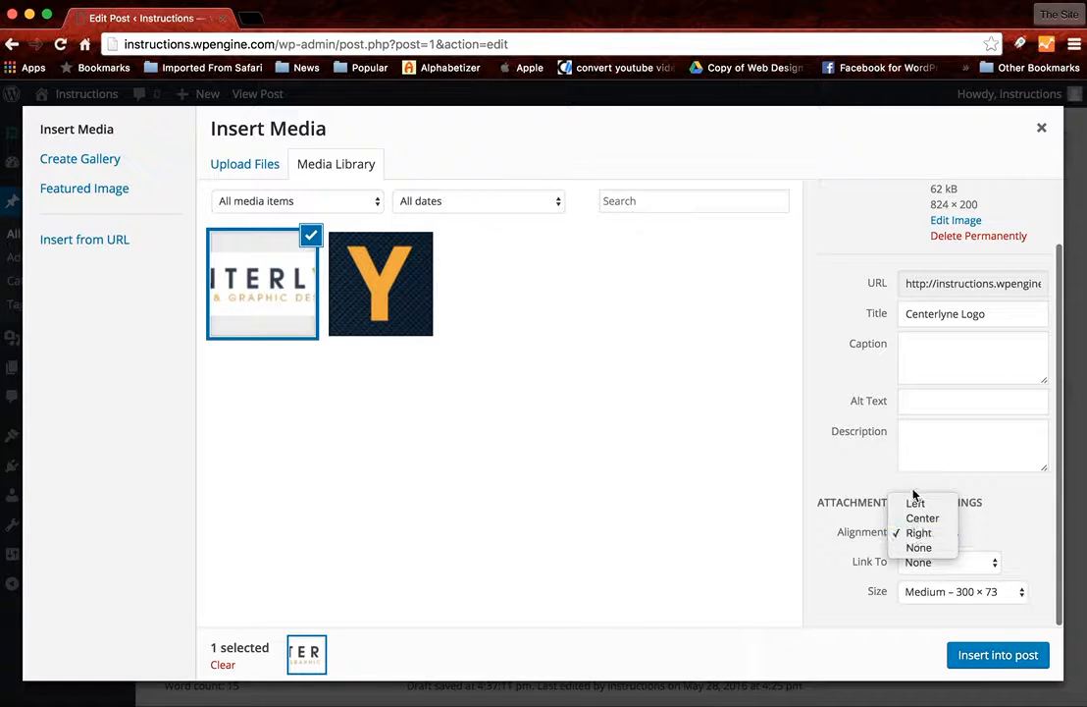
pyautogui.click(915, 504)
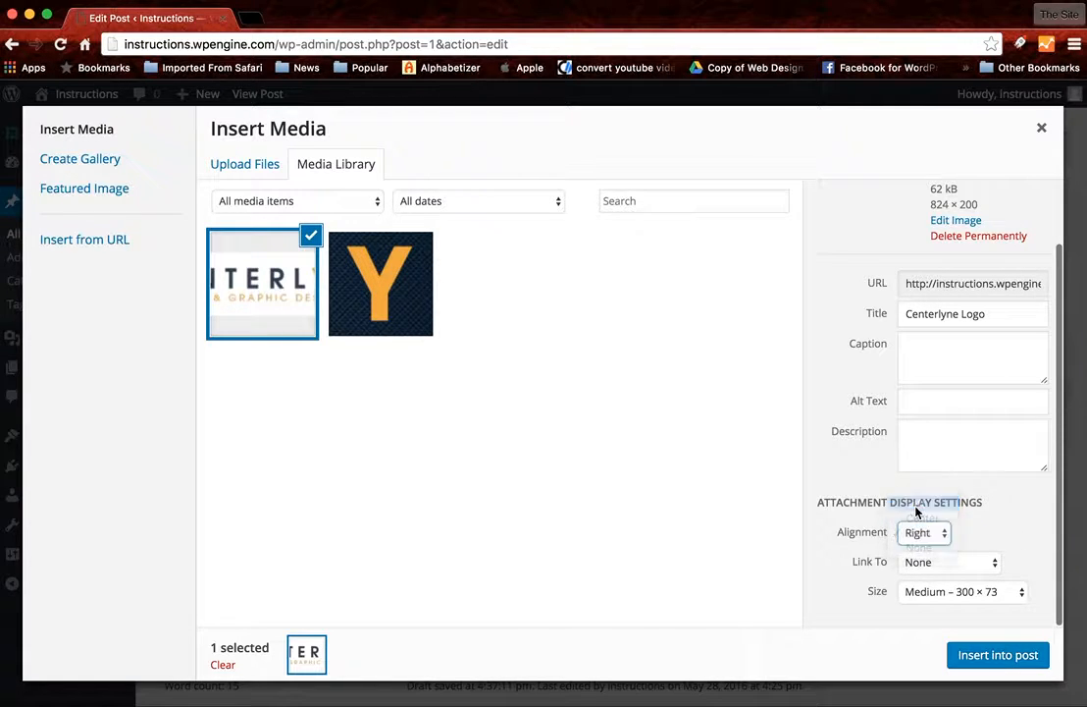
pyautogui.click(962, 569)
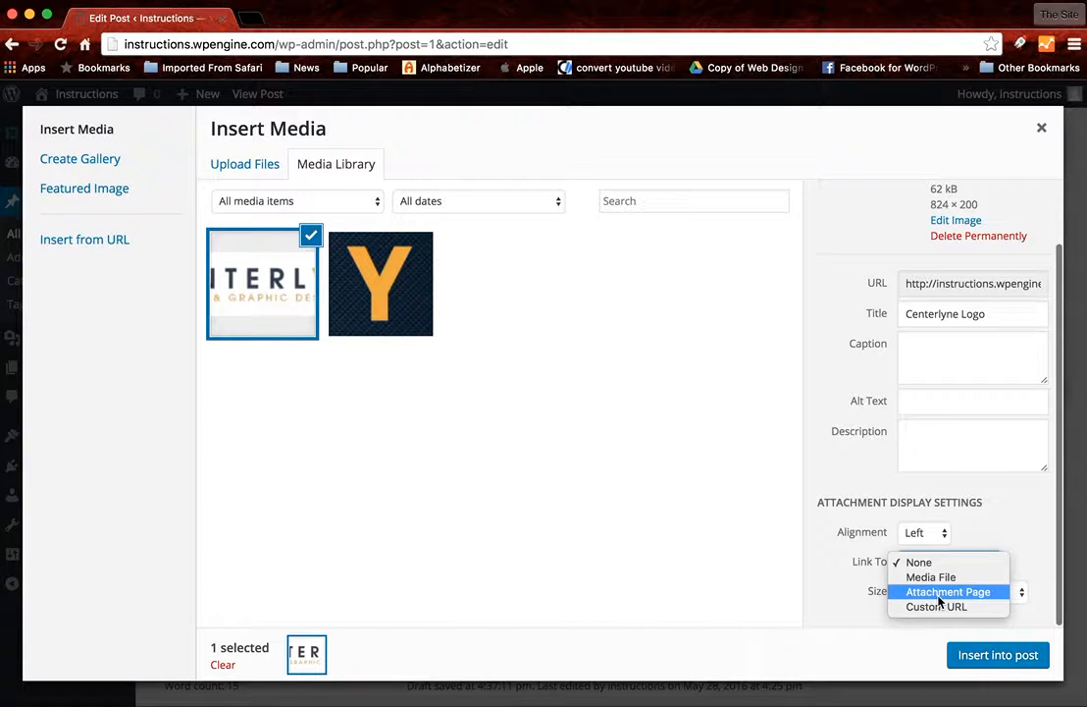
pyautogui.click(995, 535)
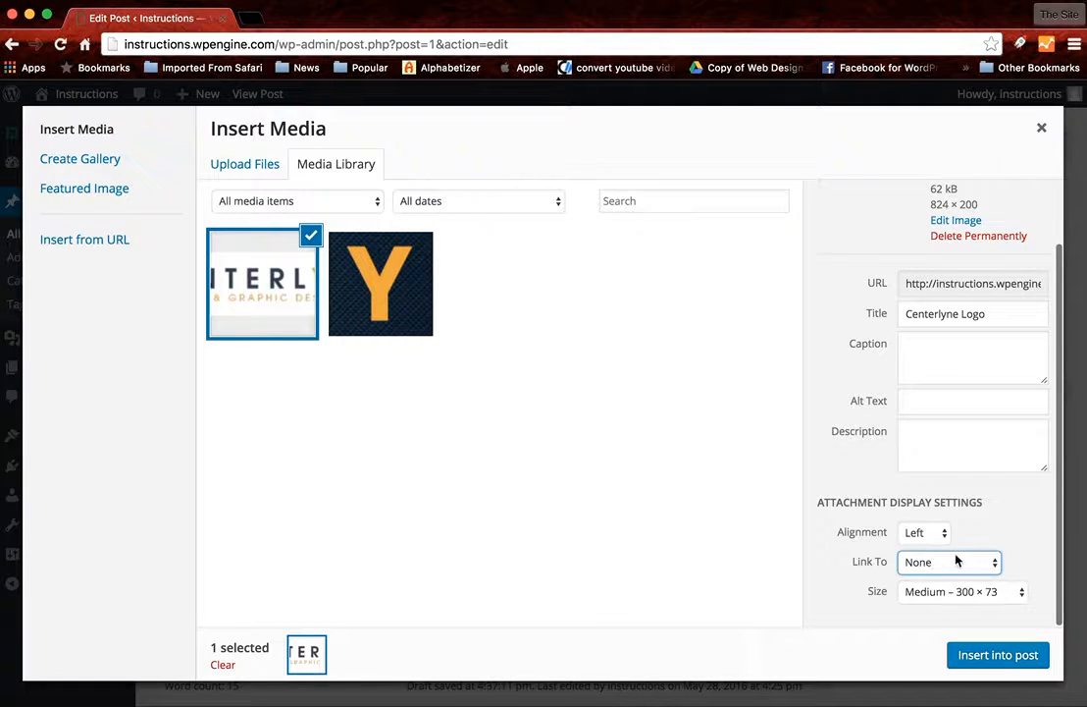
pyautogui.click(962, 592)
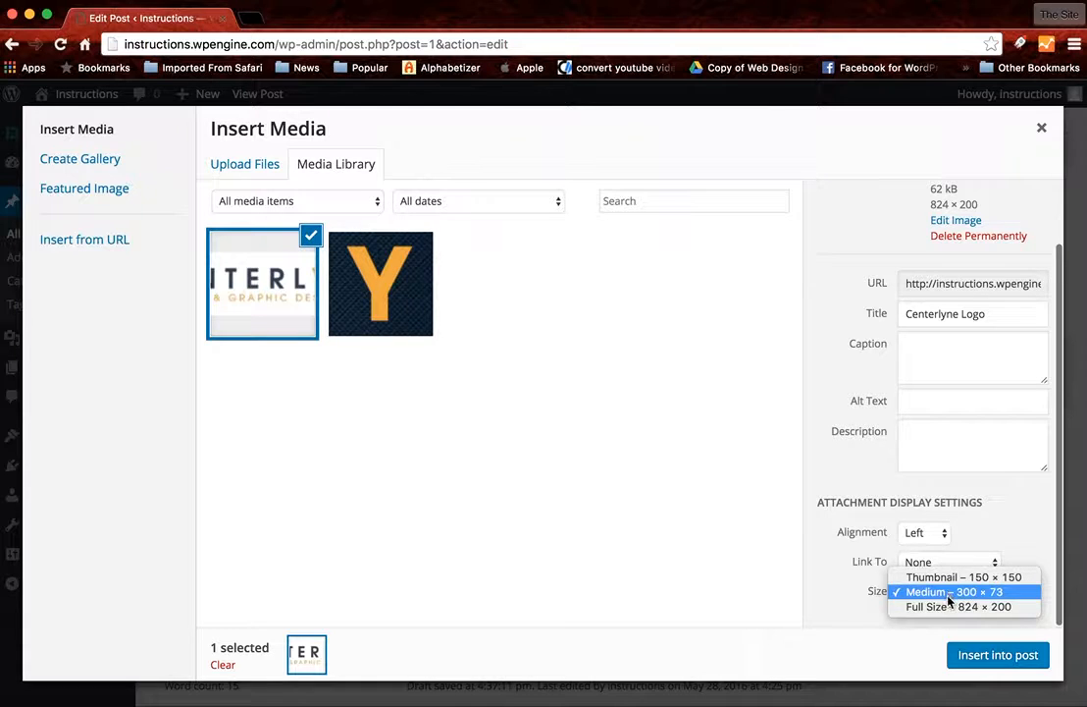
pyautogui.click(950, 607)
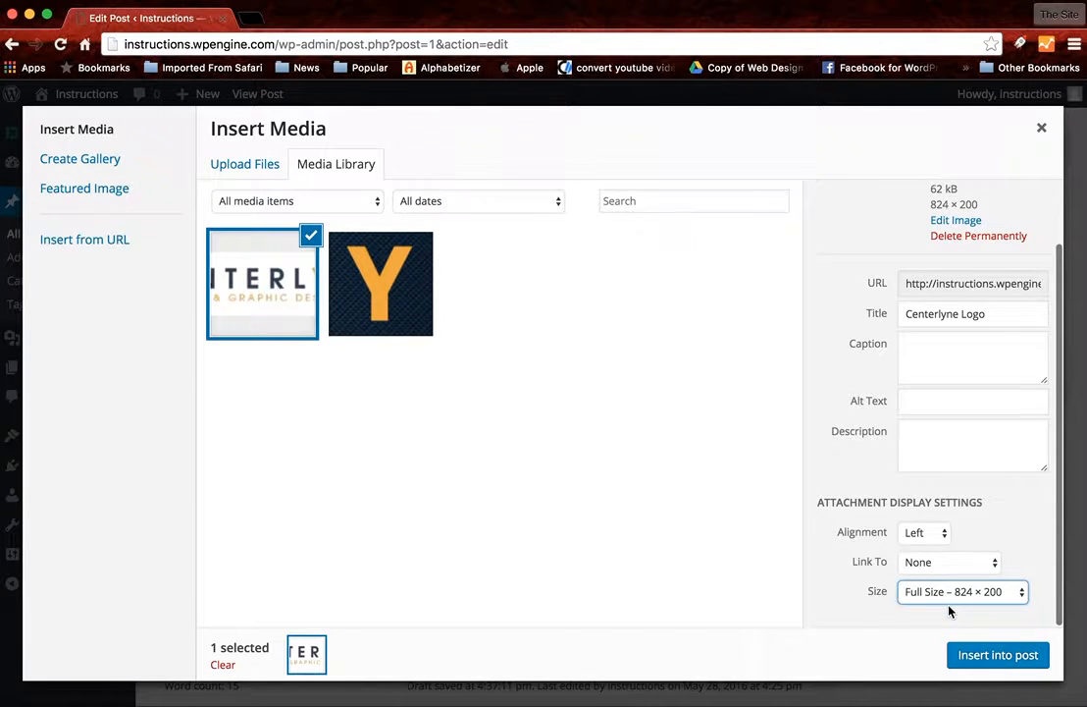
pyautogui.click(991, 654)
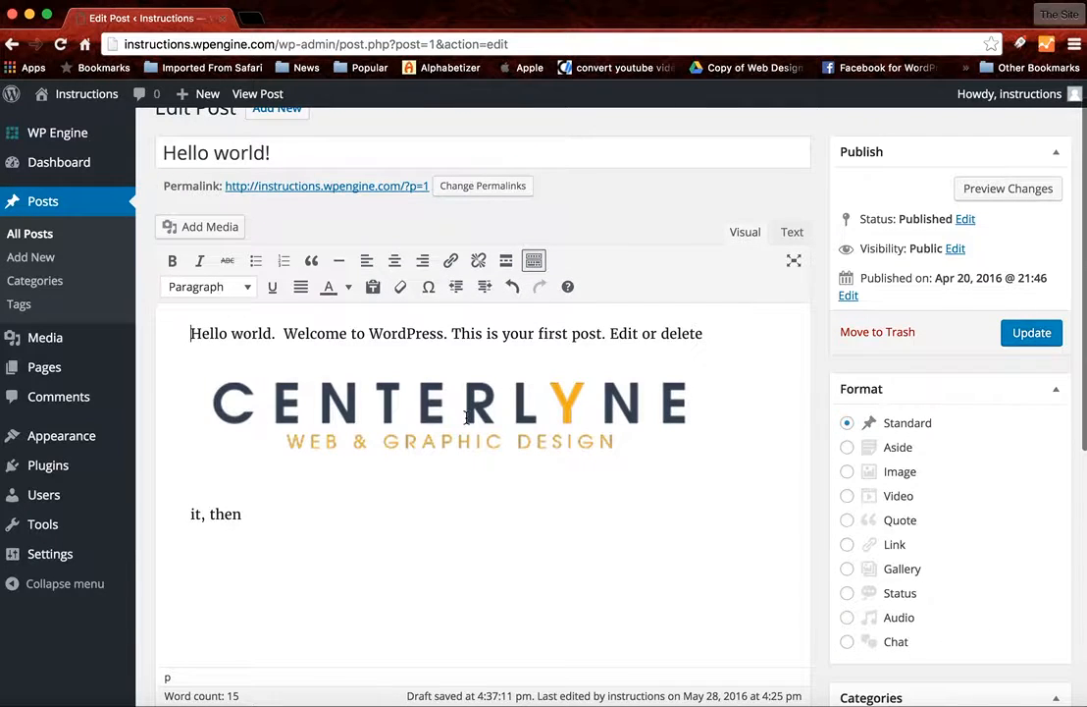
# - Try the center, right and left alignments on the inserted logo, and remove the image from the post
pyautogui.click(355, 407)
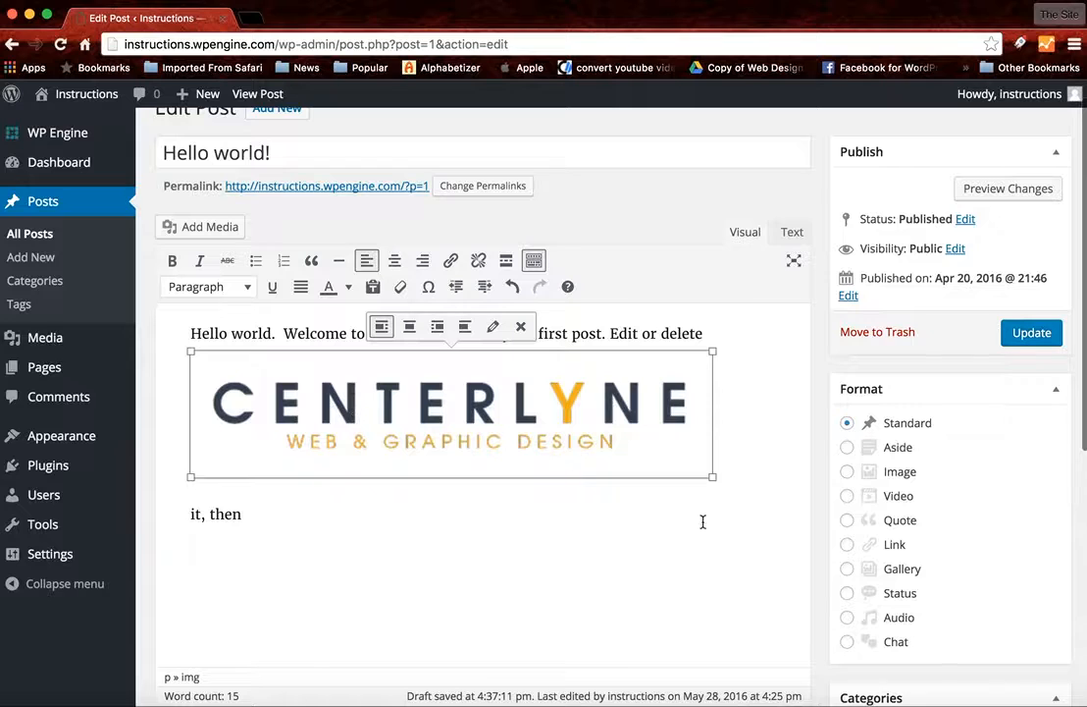
pyautogui.click(409, 325)
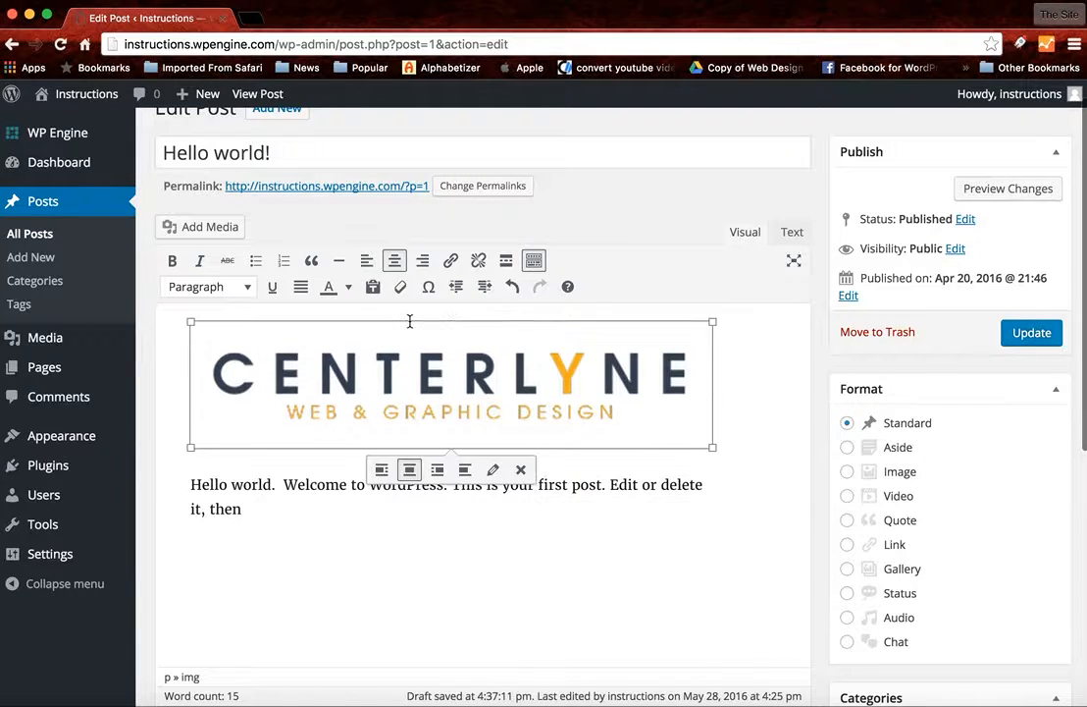
pyautogui.click(438, 470)
pyautogui.click(410, 470)
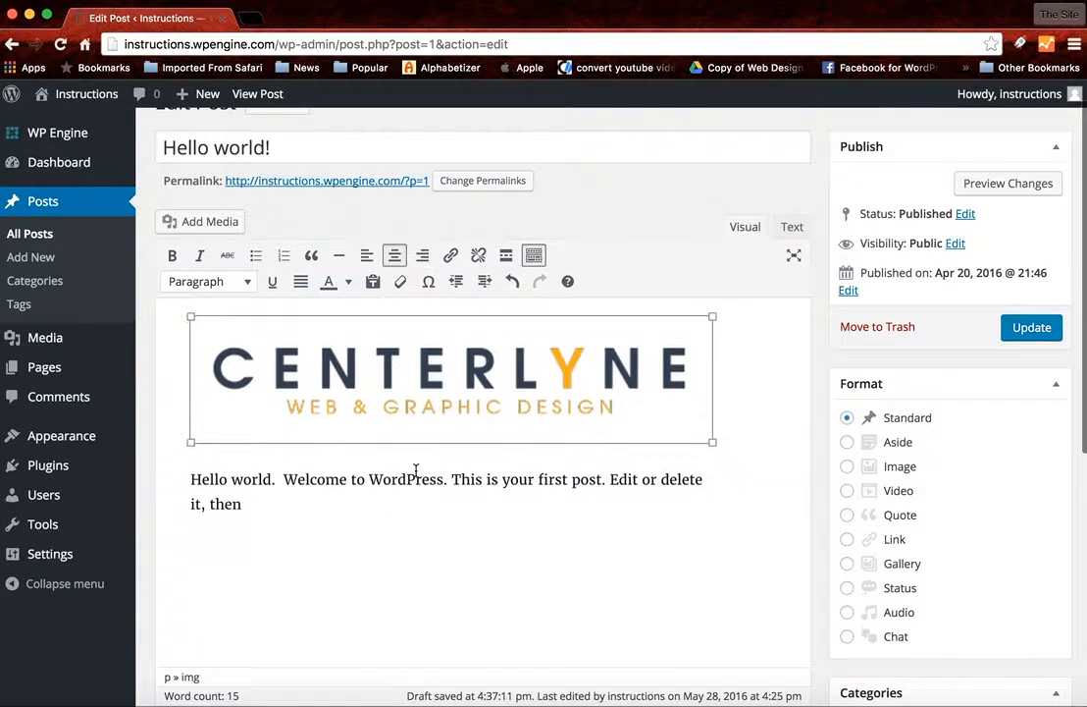
pyautogui.click(382, 469)
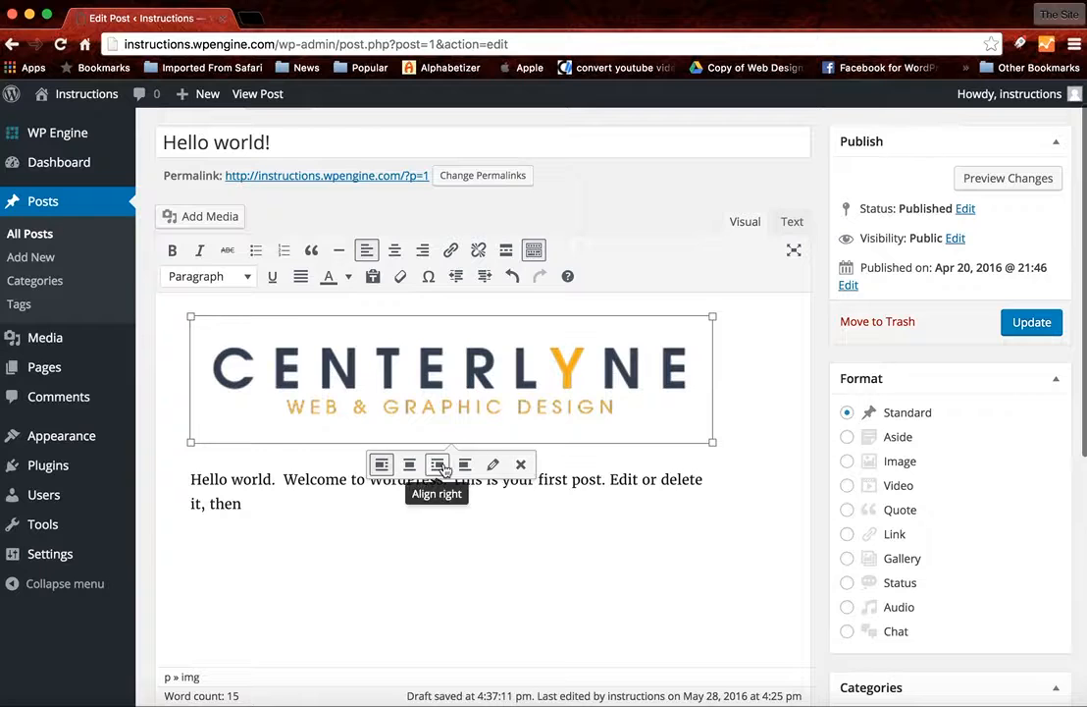
pyautogui.click(409, 464)
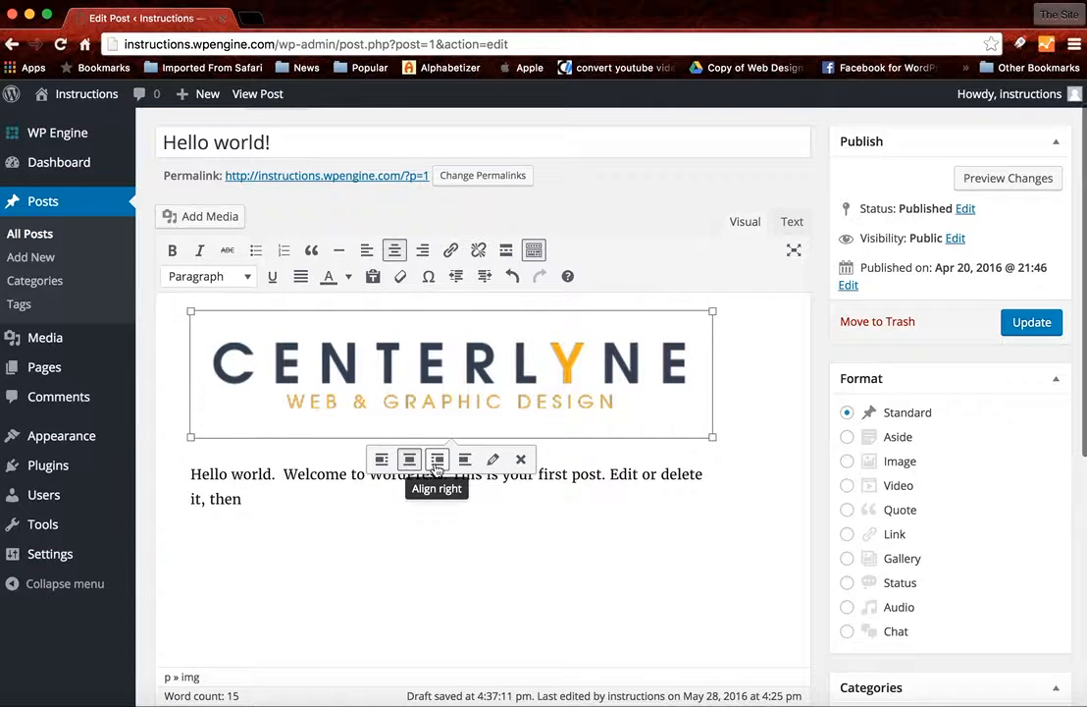
pyautogui.click(437, 461)
pyautogui.click(382, 461)
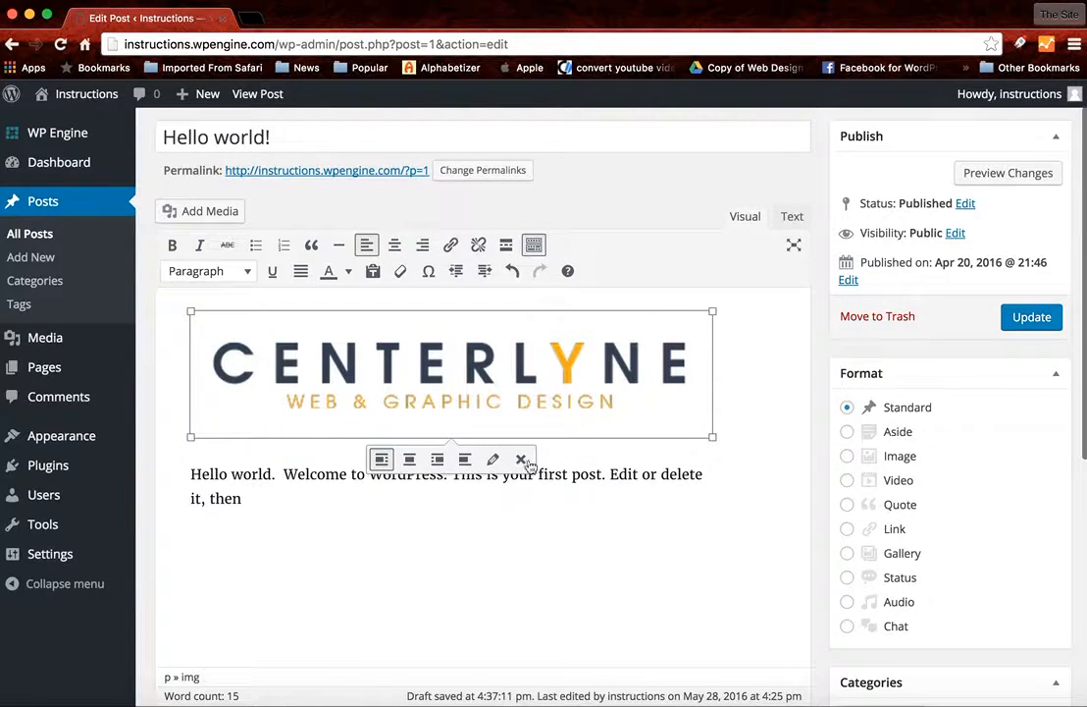
pyautogui.click(521, 459)
# - Insert the Centerlyne Logo from the media library in front of the post text at Medium – 300 × 73
pyautogui.click(259, 347)
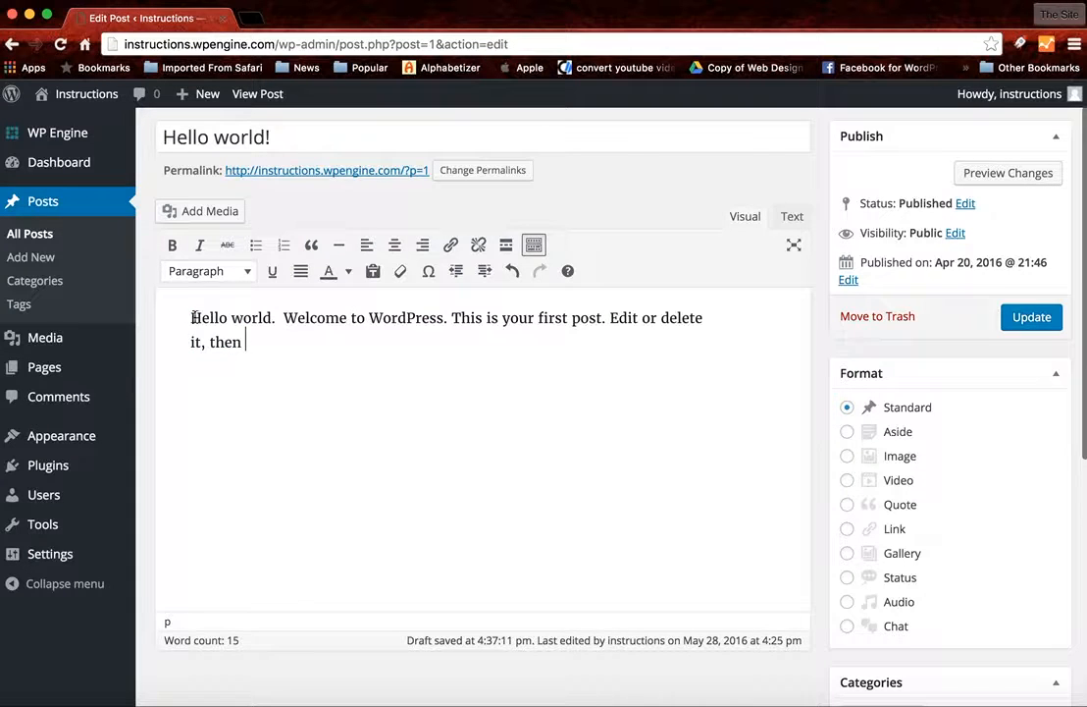
pyautogui.click(193, 214)
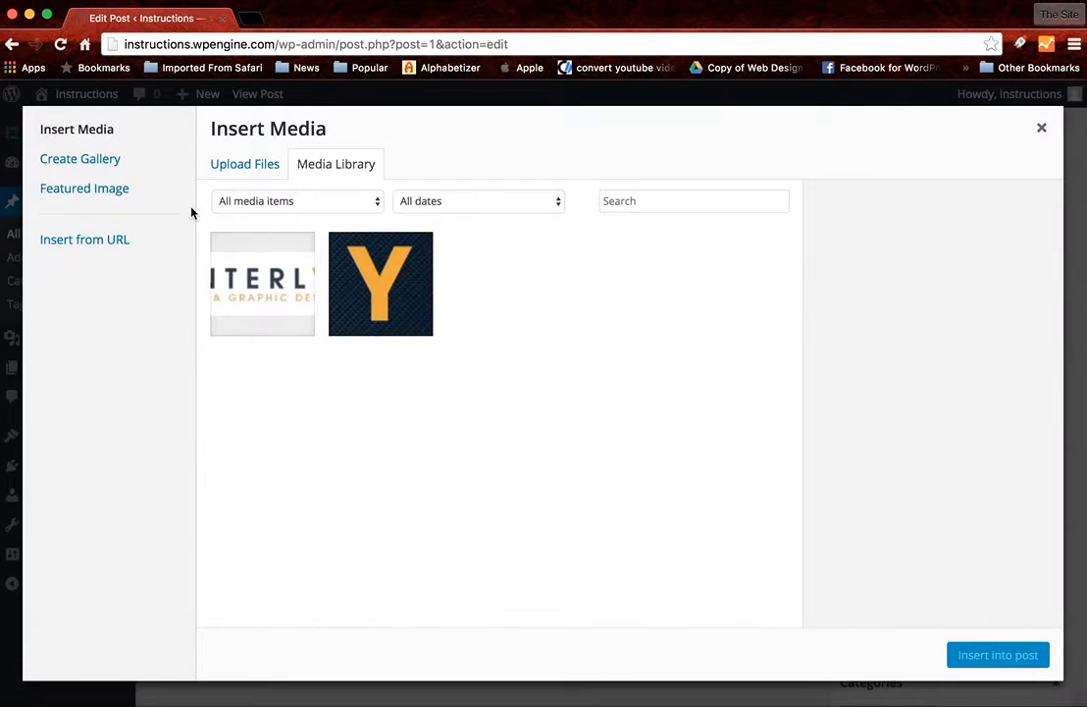
pyautogui.click(226, 274)
pyautogui.scroll(-2, 977, 571)
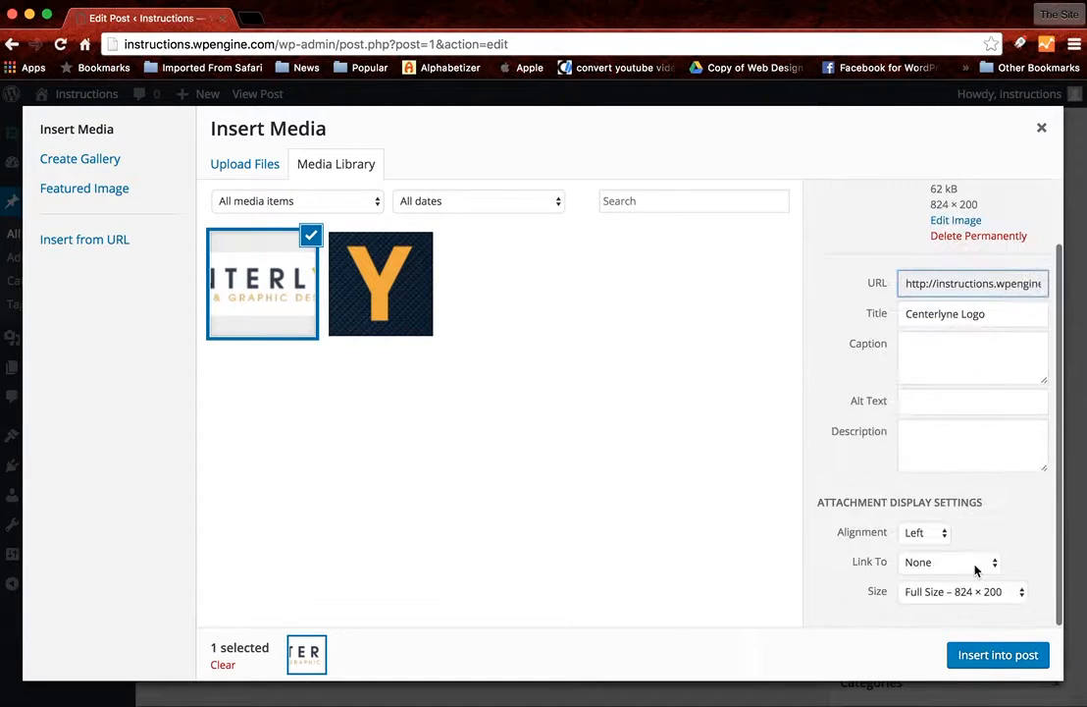
pyautogui.click(947, 589)
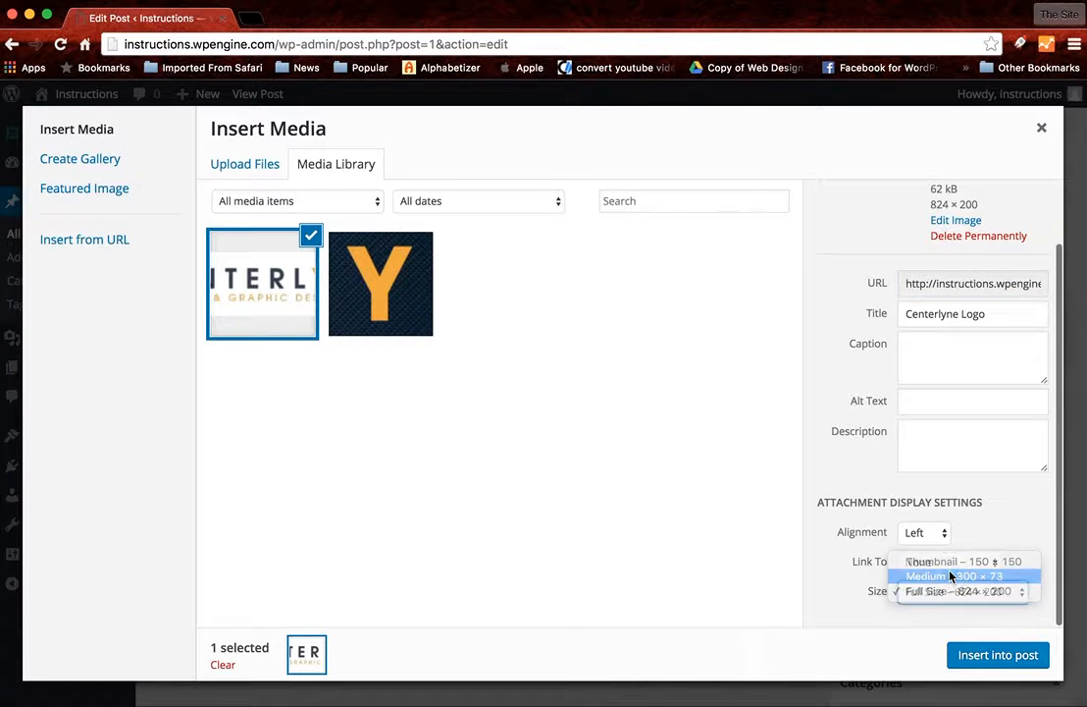
pyautogui.click(950, 577)
pyautogui.click(986, 655)
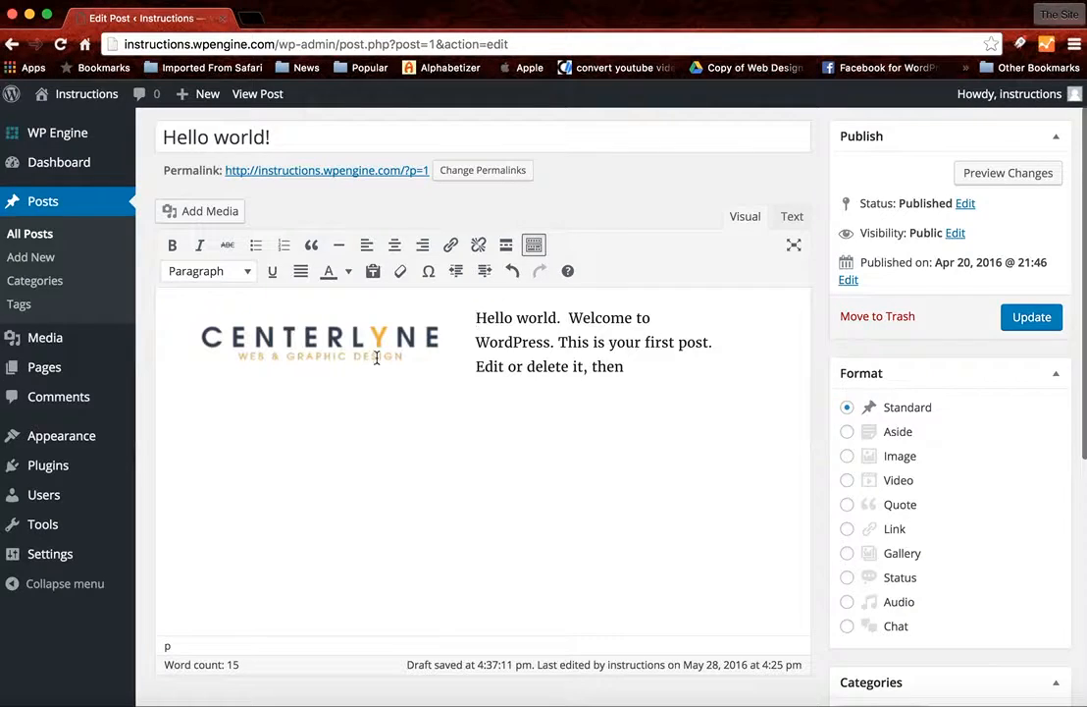
# - Try center alignment on the medium-size logo and set it to align right beside the text
pyautogui.click(349, 345)
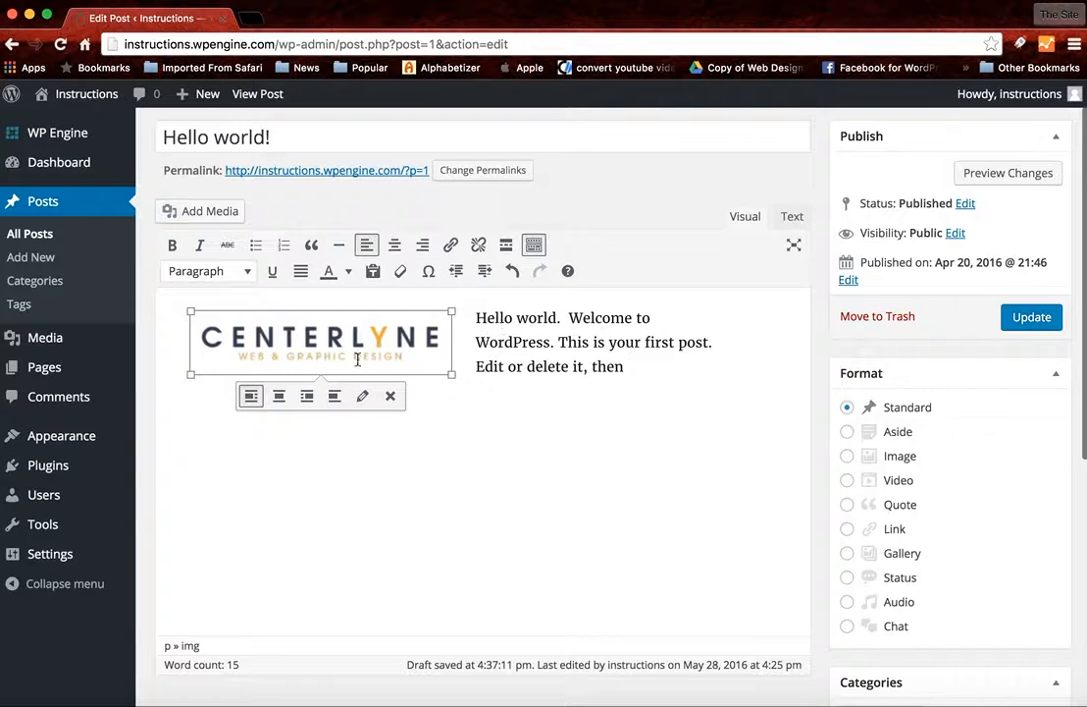
pyautogui.click(280, 394)
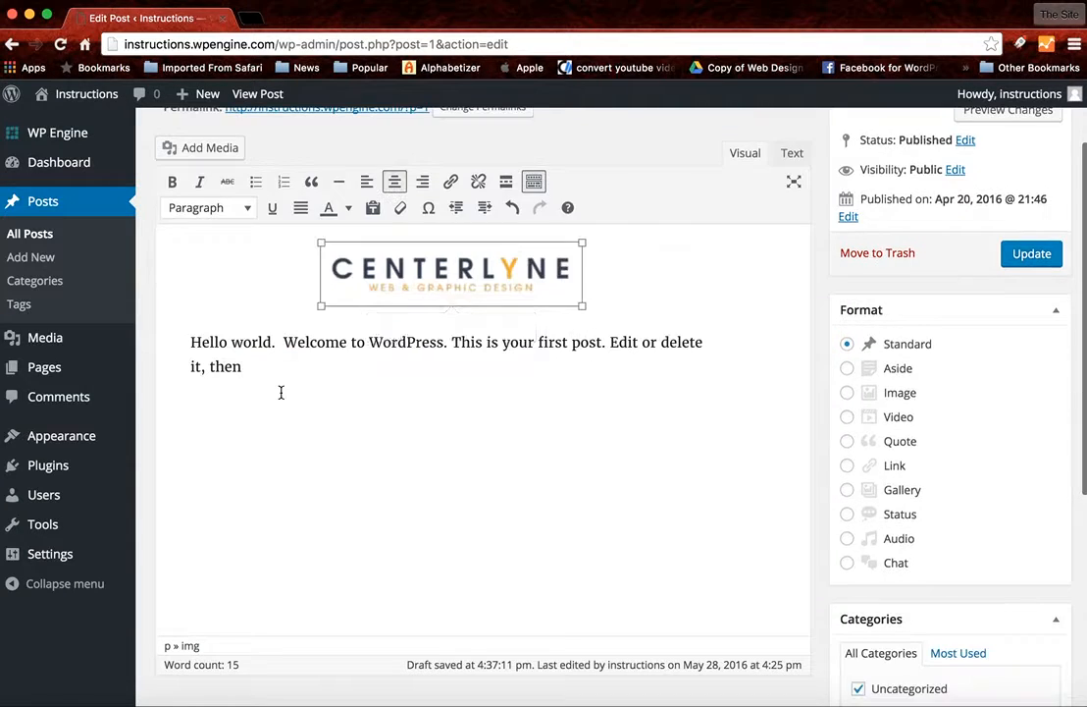
pyautogui.click(439, 327)
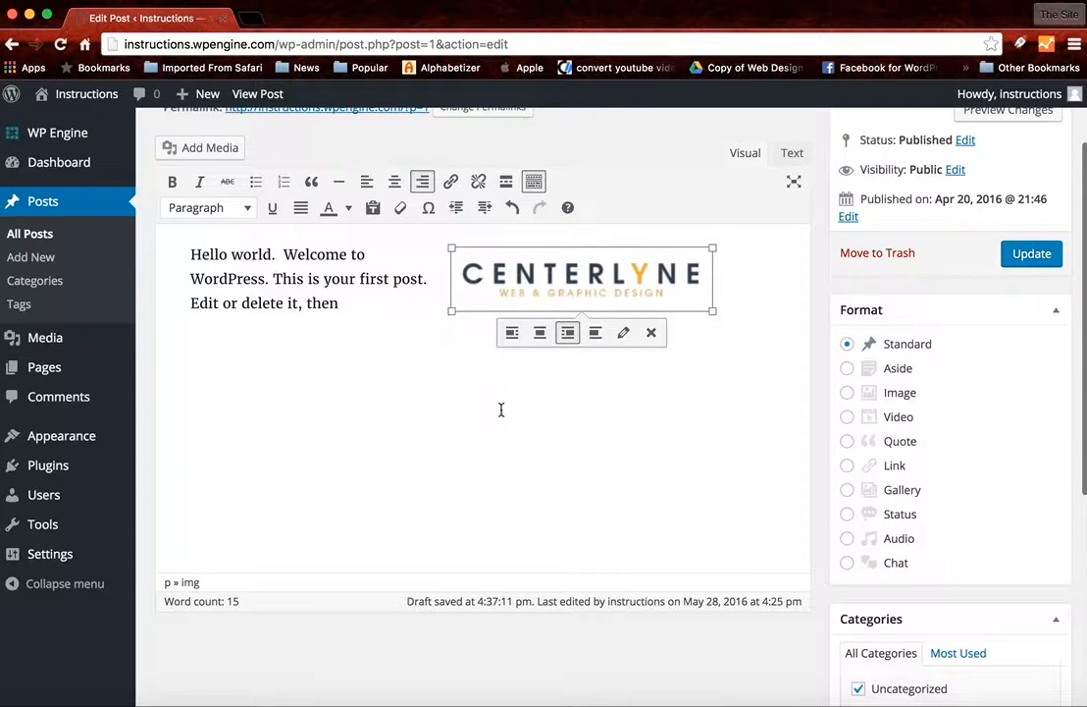
# - Change the logo's size to Full Size – 824 × 200 in its image details and apply the change
pyautogui.click(623, 334)
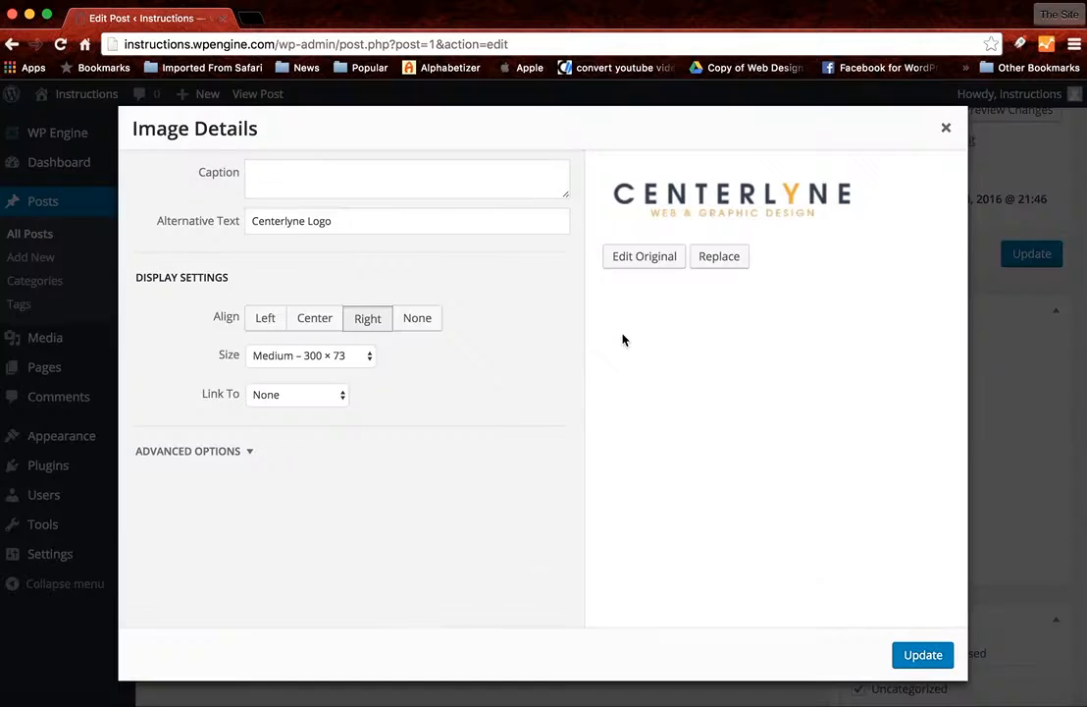
pyautogui.click(318, 355)
pyautogui.click(321, 372)
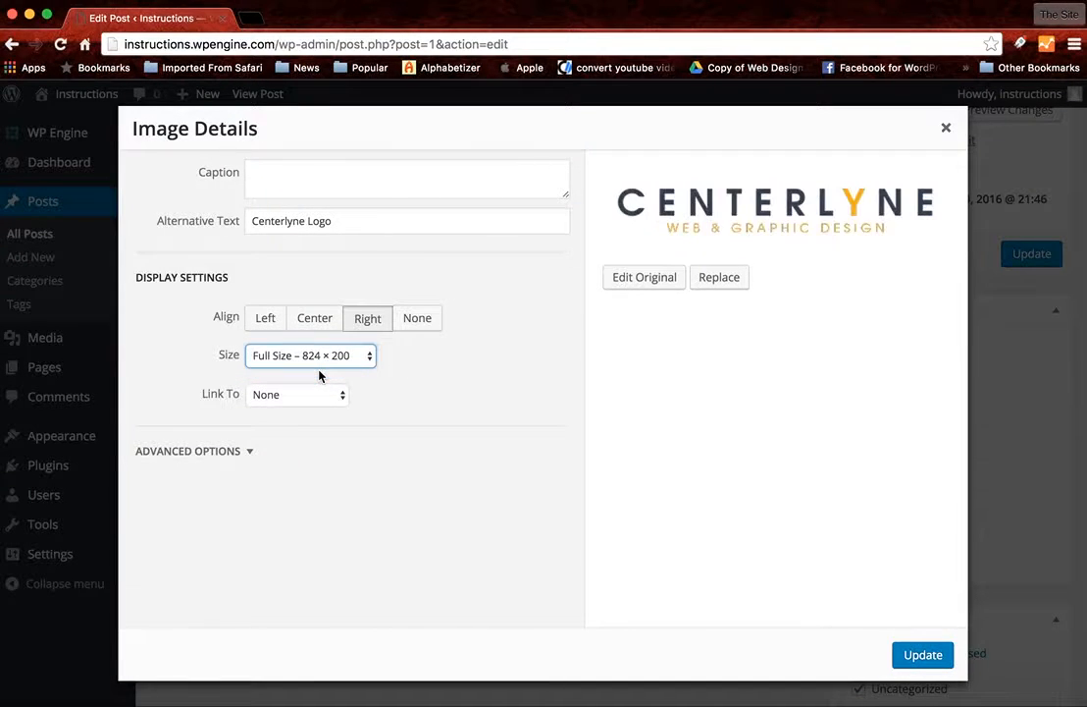
pyautogui.click(912, 657)
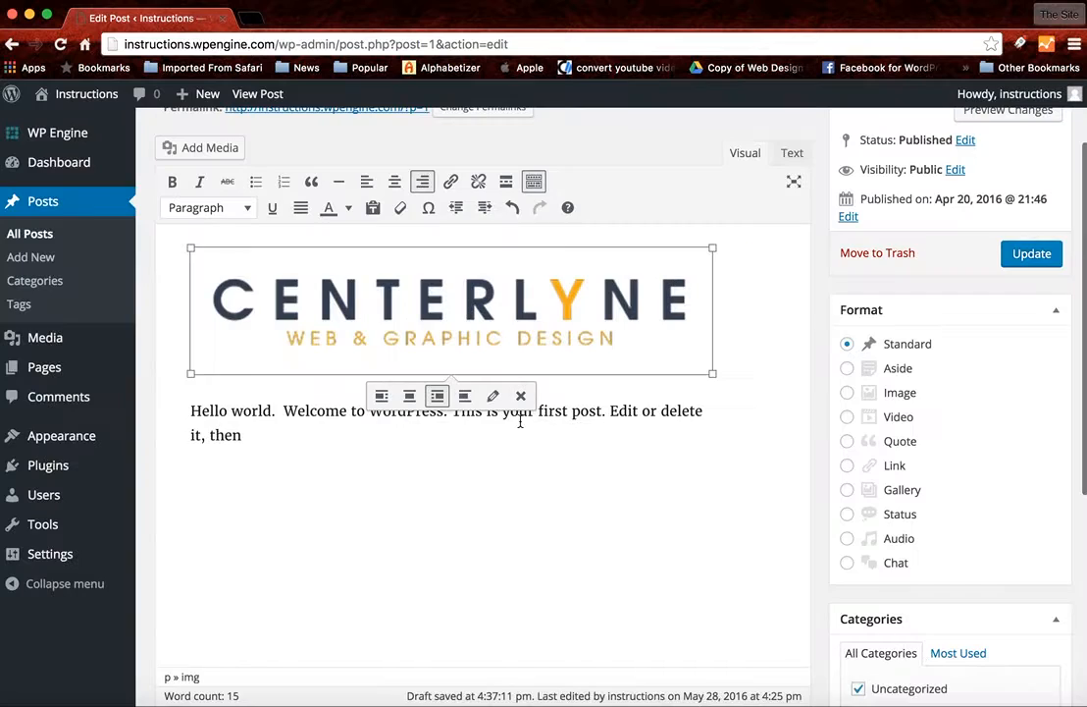
# - Try left alignment on the full-size logo and finish with it center-aligned above the text
pyautogui.click(409, 395)
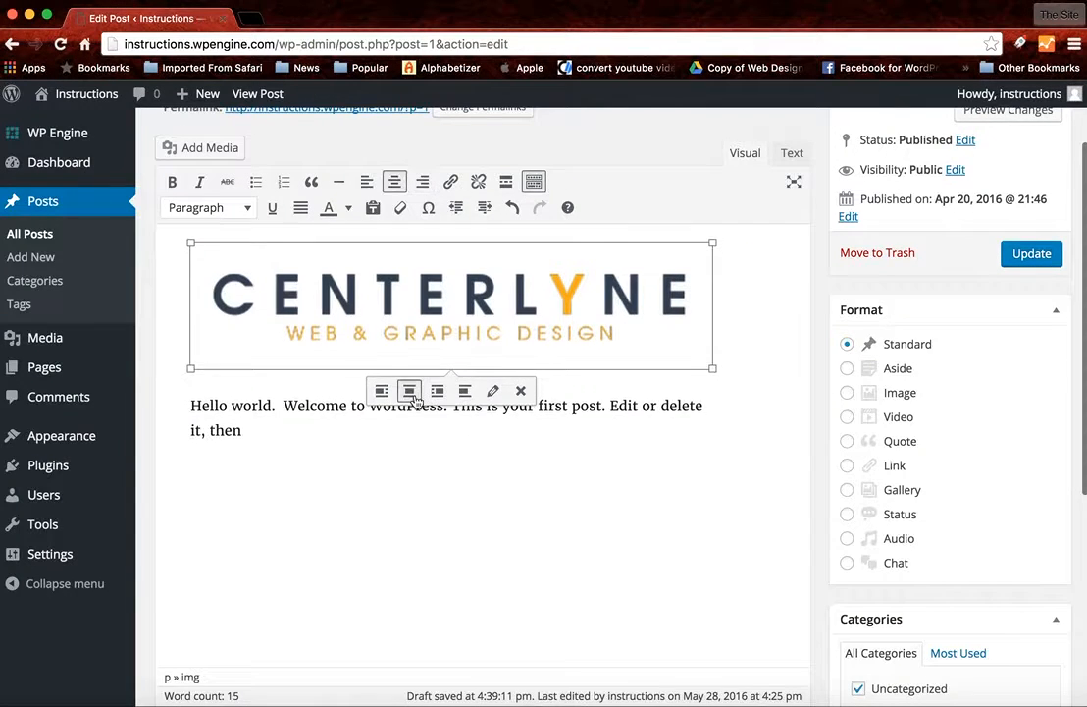
pyautogui.click(381, 394)
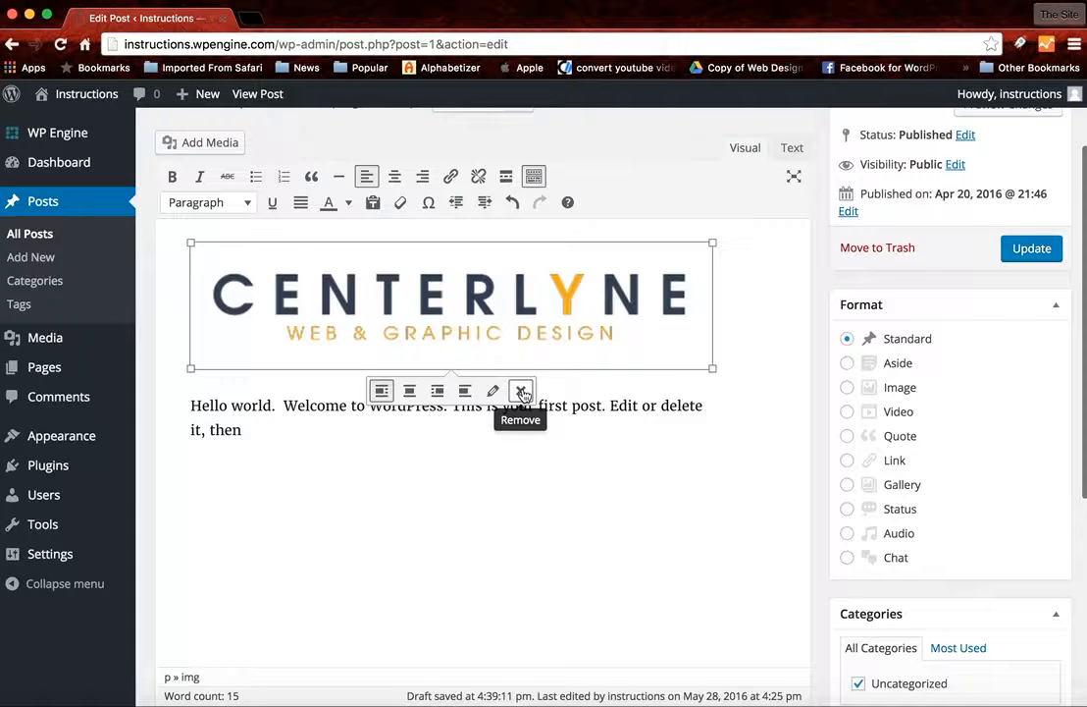
pyautogui.click(409, 390)
# - Preview the post changes and look over the page from the title and logo down to the comments
pyautogui.scroll(3, 600, 542)
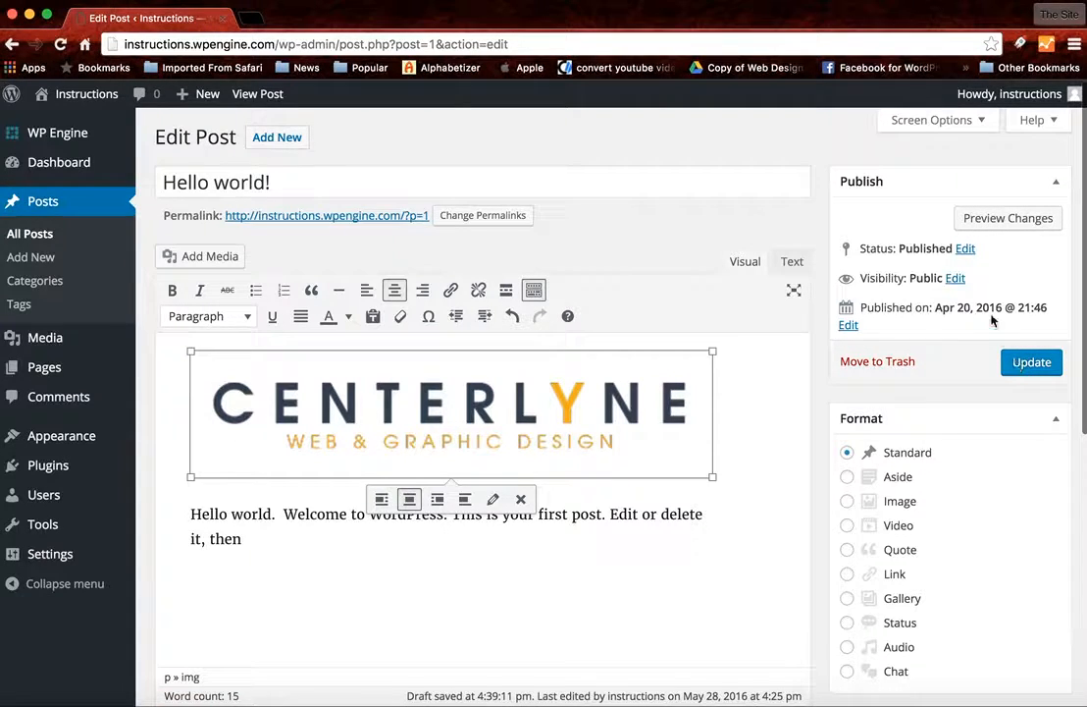
pyautogui.click(985, 224)
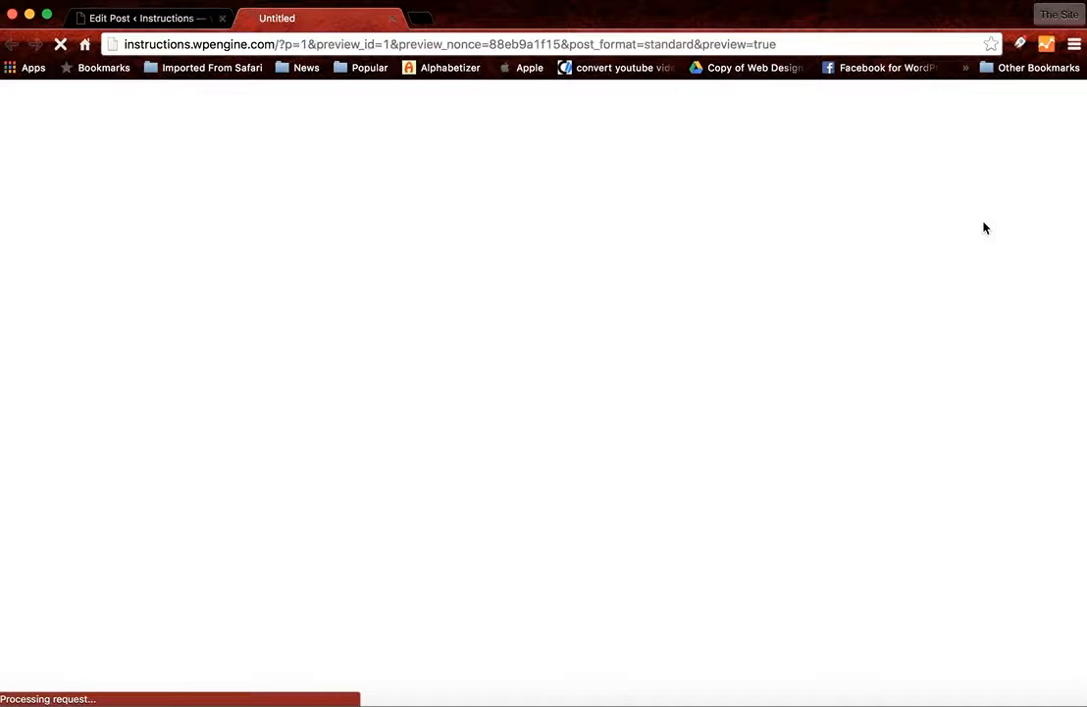
pyautogui.scroll(-4, 509, 427)
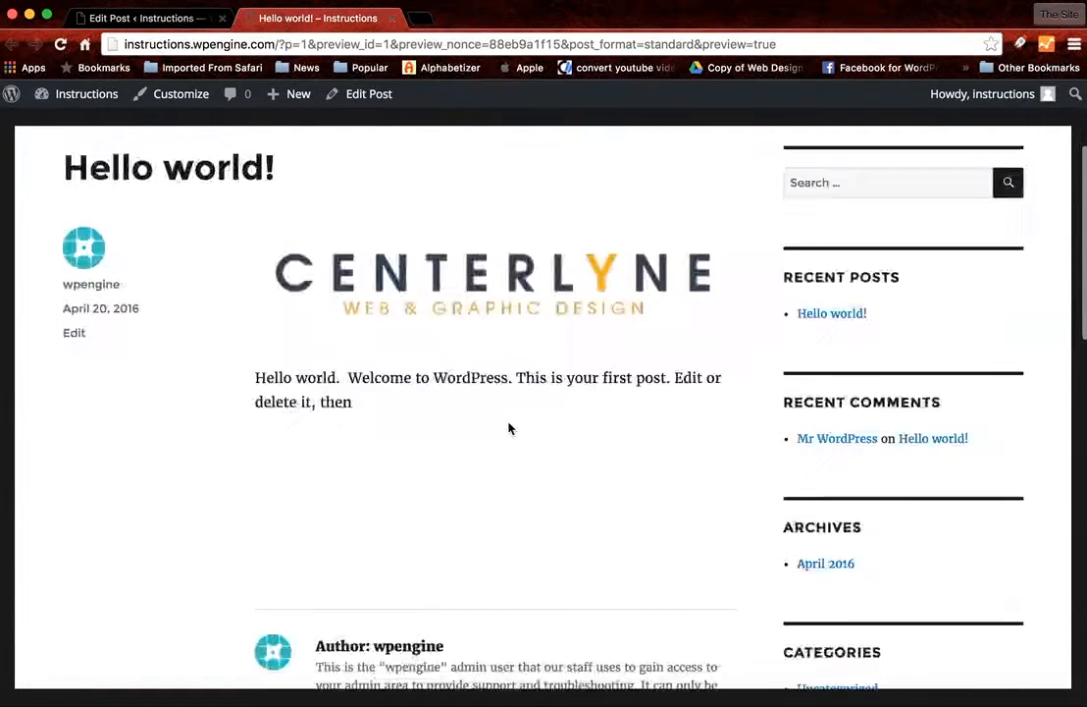
pyautogui.scroll(4, 508, 428)
pyautogui.scroll(-1, 508, 428)
pyautogui.scroll(-2, 508, 427)
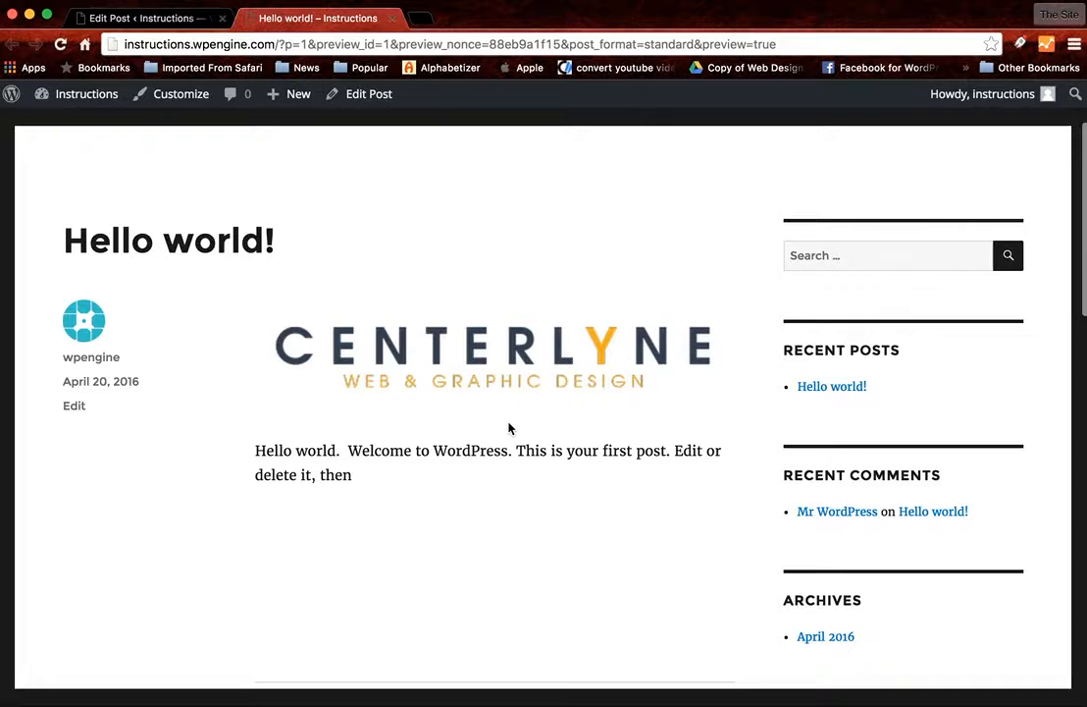
pyautogui.scroll(3, 509, 428)
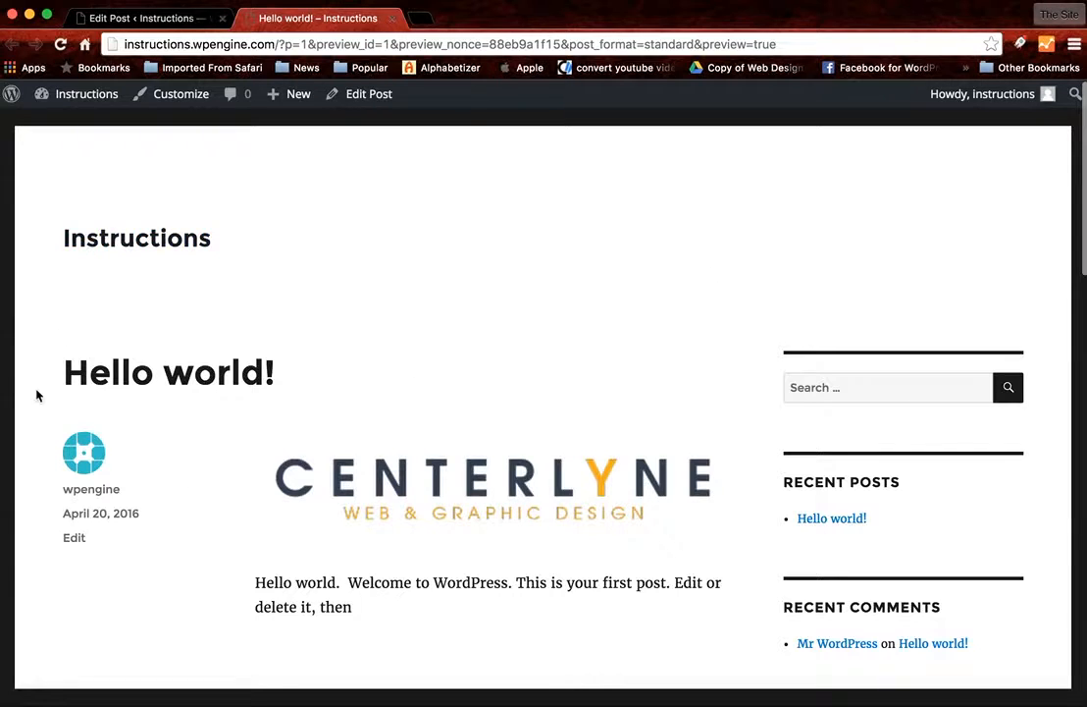
pyautogui.scroll(-1, 178, 520)
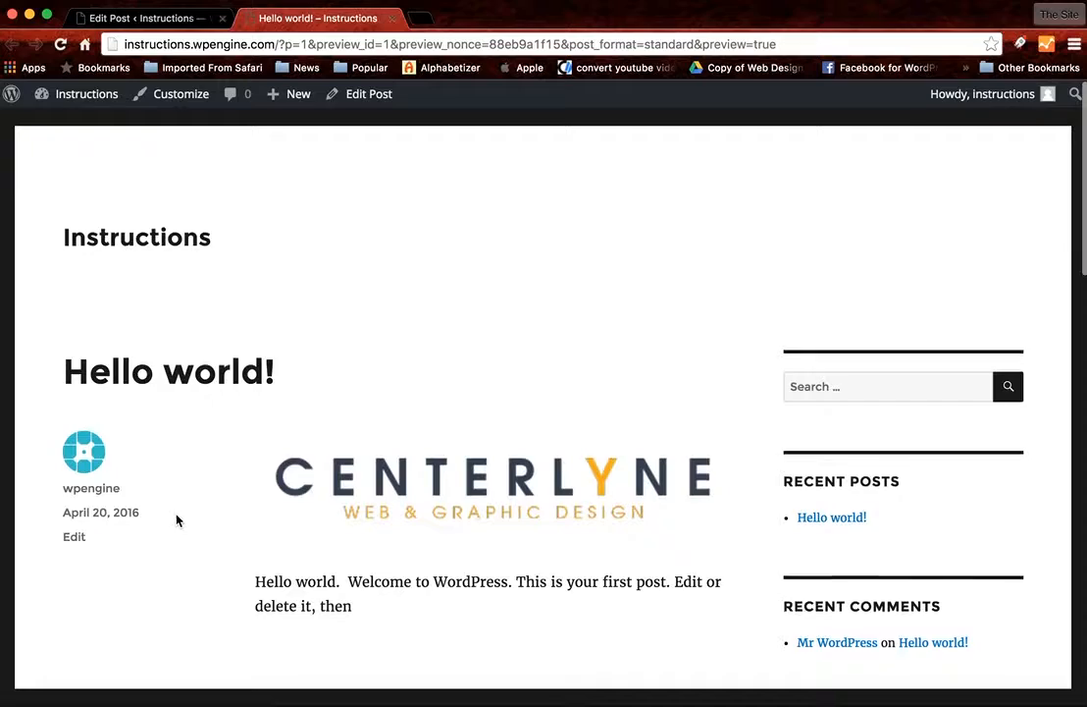
pyautogui.scroll(-3, 178, 520)
pyautogui.scroll(-4, 178, 520)
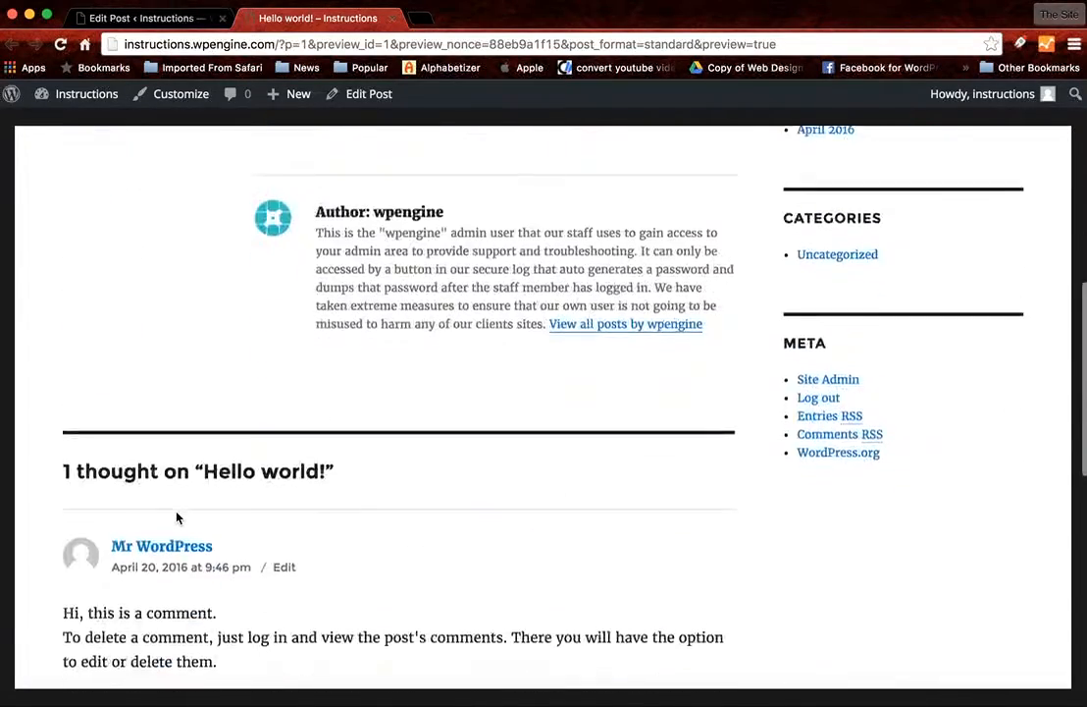
pyautogui.scroll(5, 177, 514)
pyautogui.scroll(1, 178, 518)
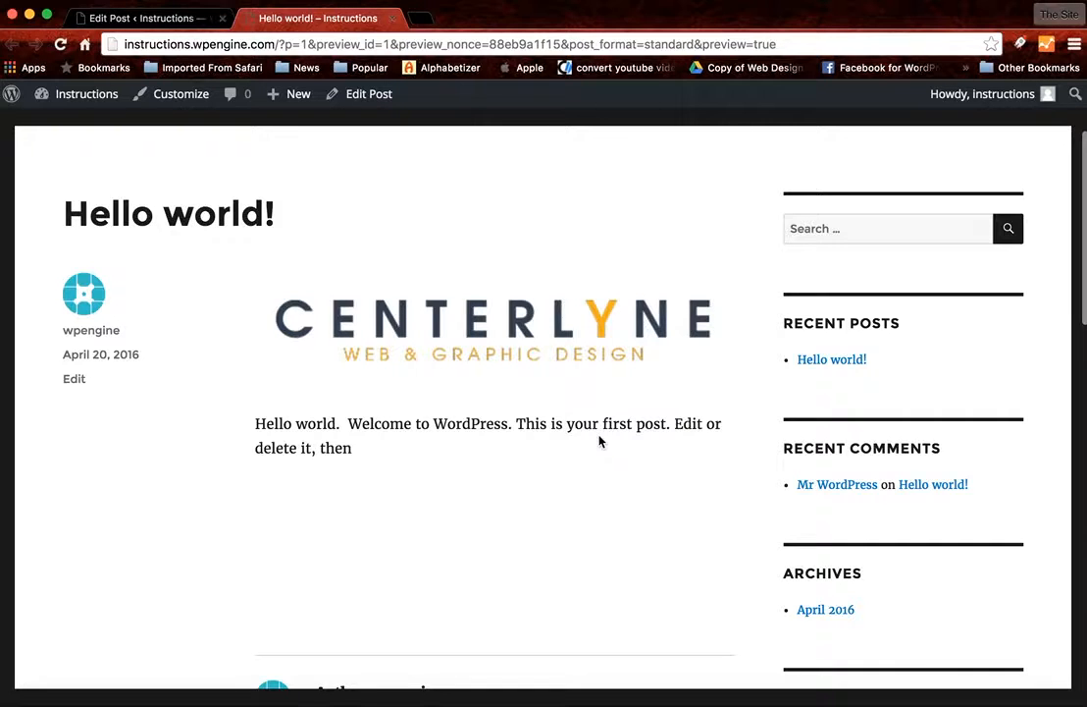
# - Return to the post editor and update the "Hello world!" post with the centered logo
pyautogui.scroll(3, 600, 441)
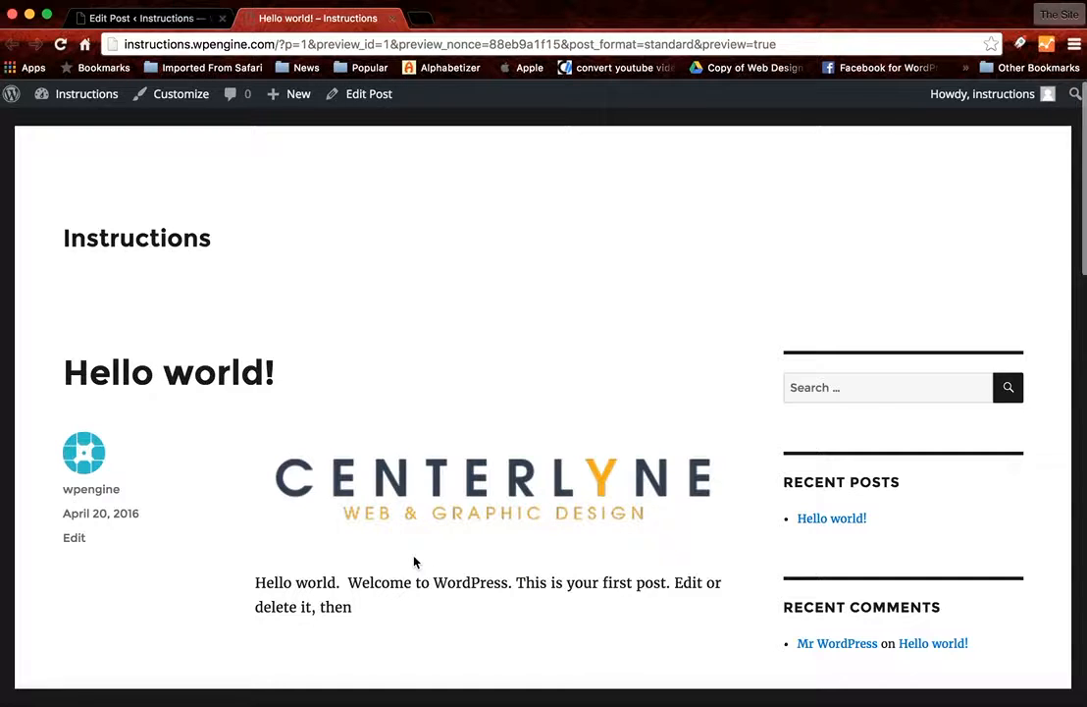
pyautogui.click(148, 14)
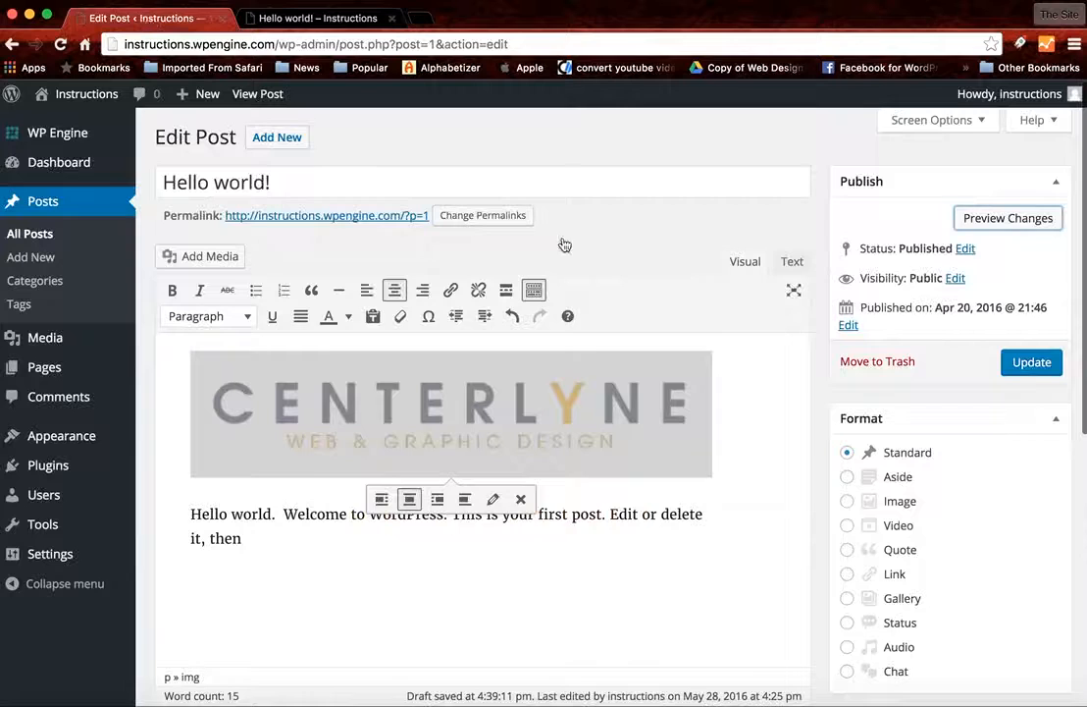
pyautogui.click(770, 403)
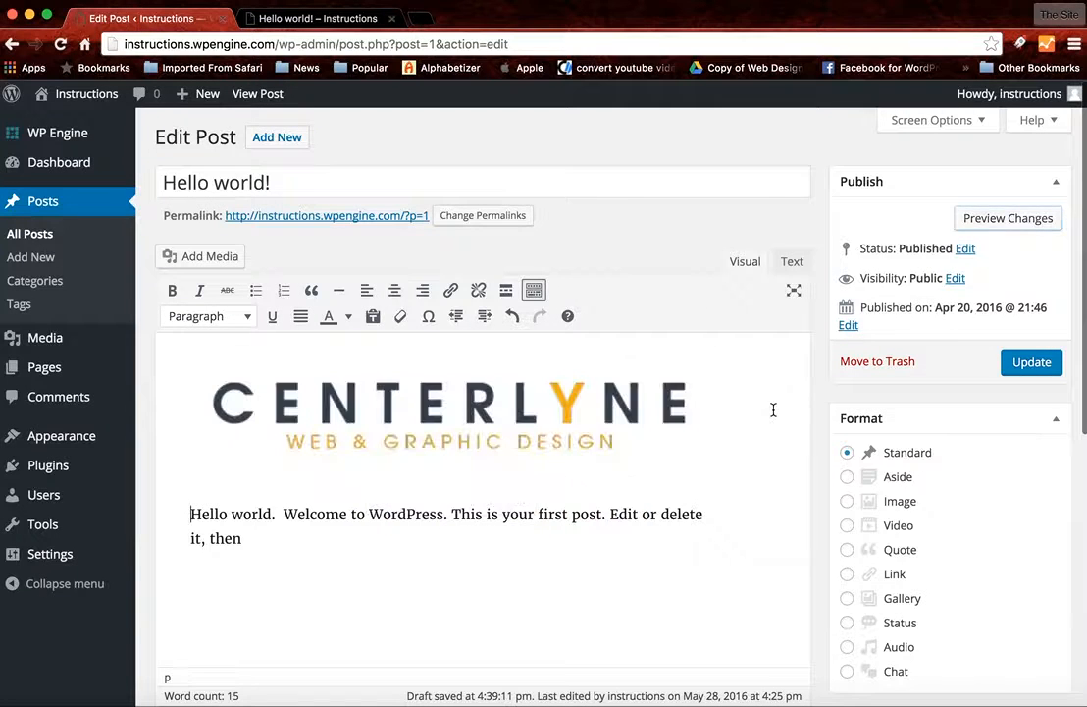
pyautogui.click(1038, 363)
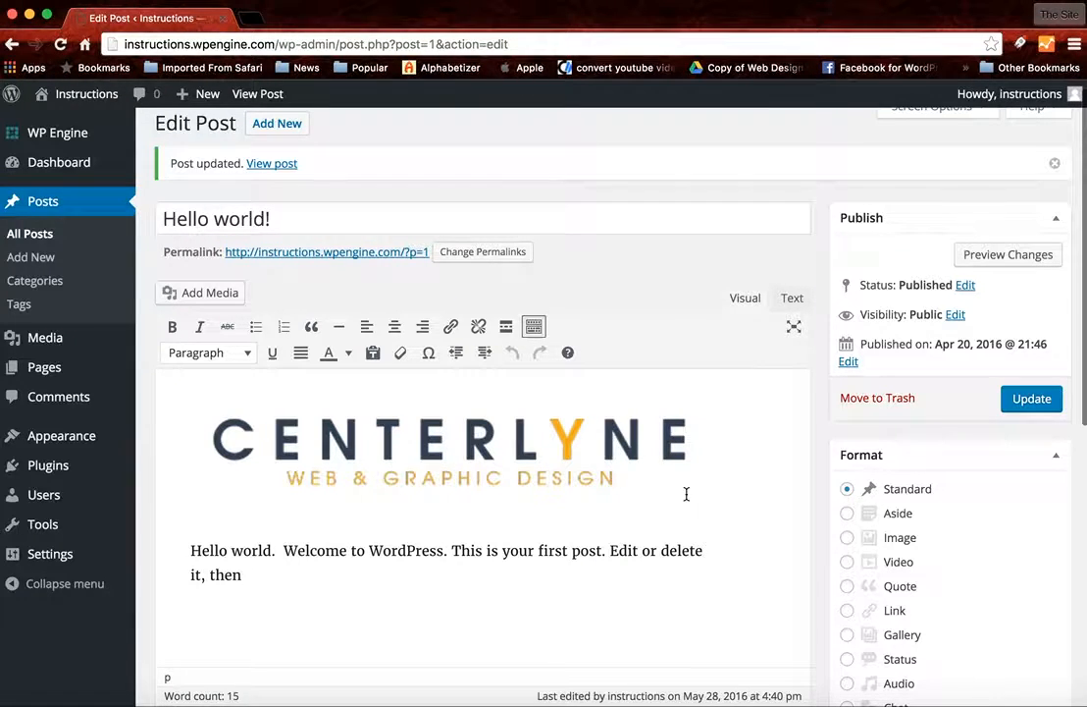
pyautogui.scroll(-3, 685, 494)
pyautogui.scroll(4, 686, 494)
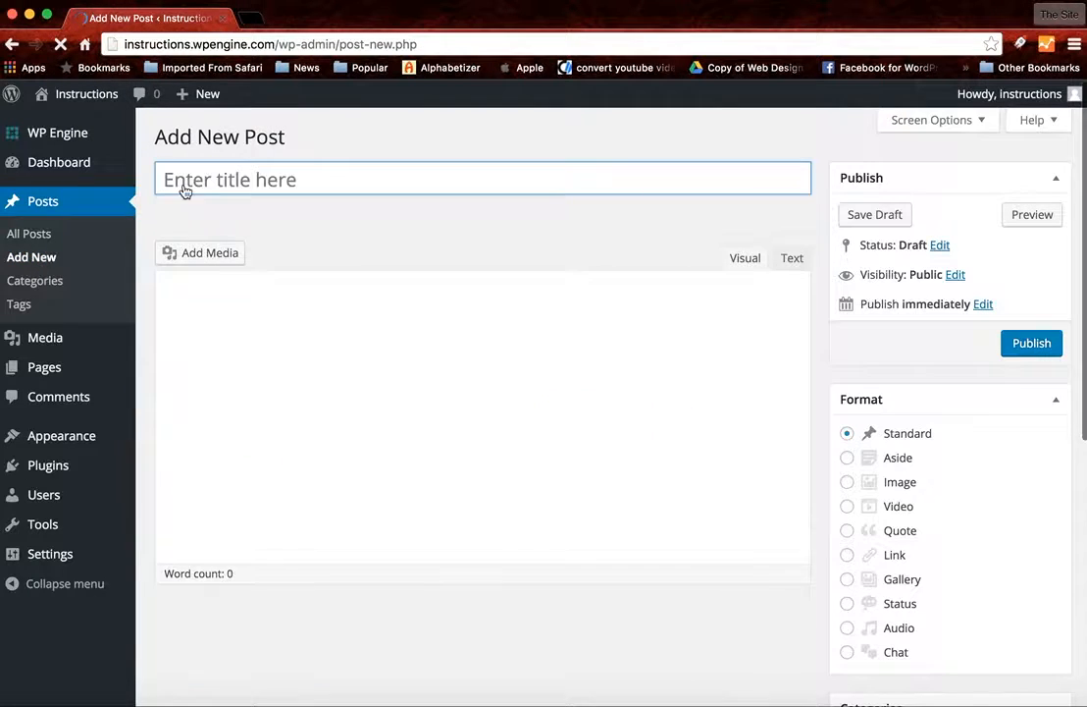
# - Title a new post "Centerlyne" and enter the filler body text "ahsdfihasfkas;dlkfn;aenvwaejcalmsdfjm;zdlkj,;alsjd,ax;esckfhnv;awejkc"
pyautogui.write('E')
pyautogui.press('BackSpace')
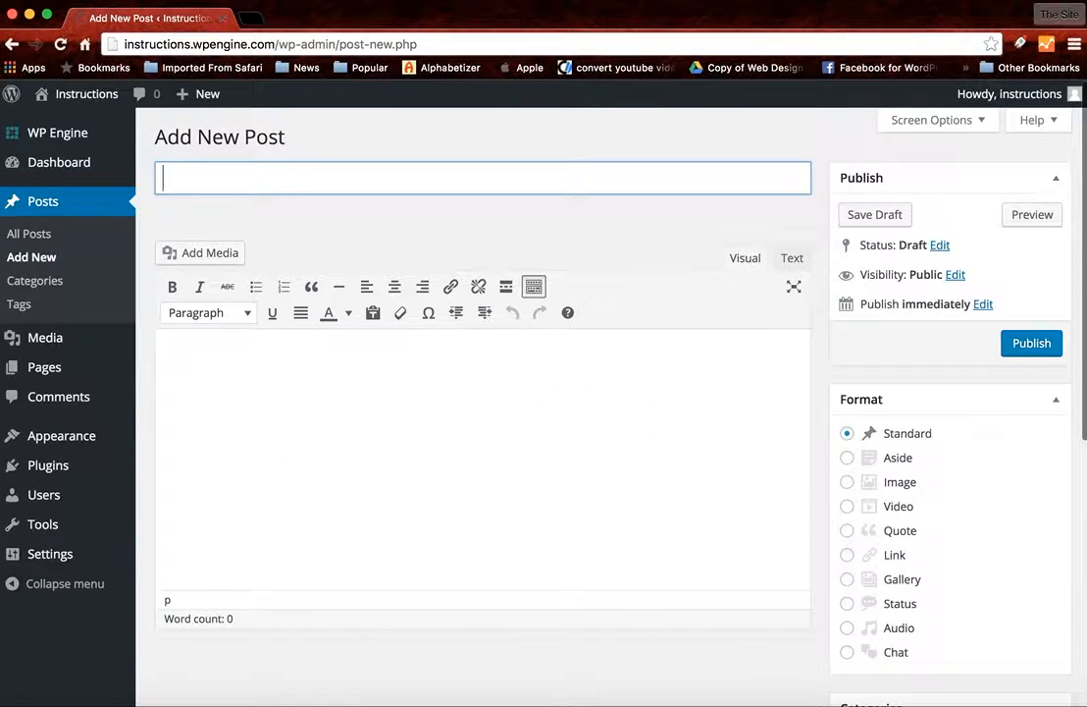
pyautogui.write('Centerlyne')
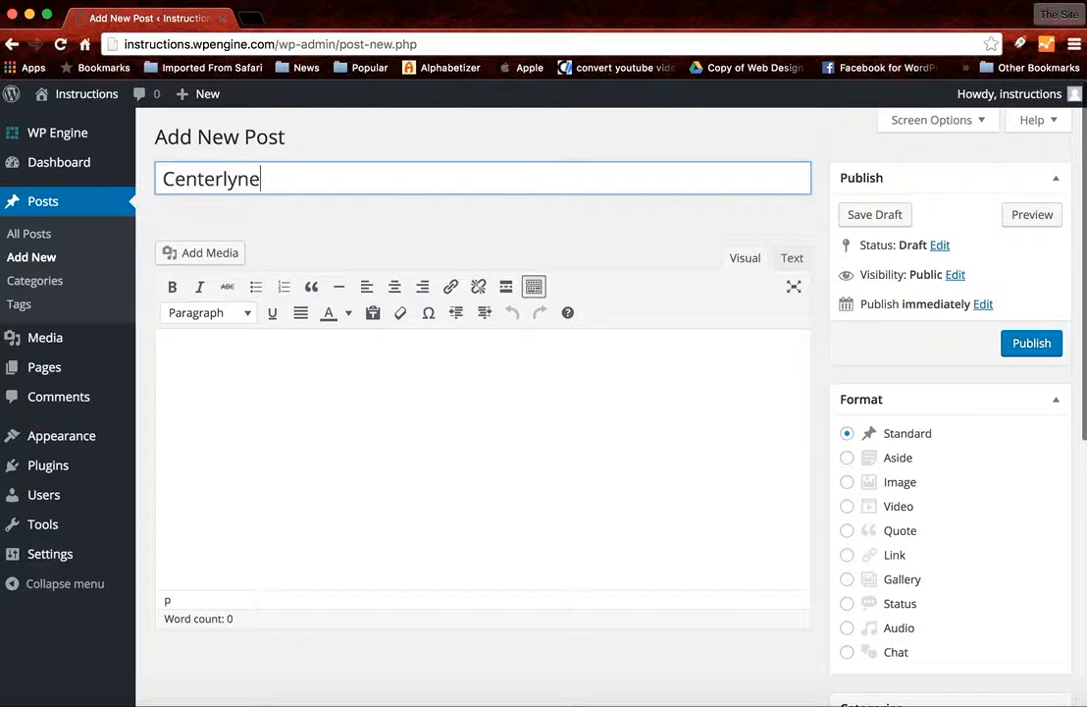
pyautogui.click(287, 382)
pyautogui.write('ahsdfihasfkas;dlkfn;aenv')
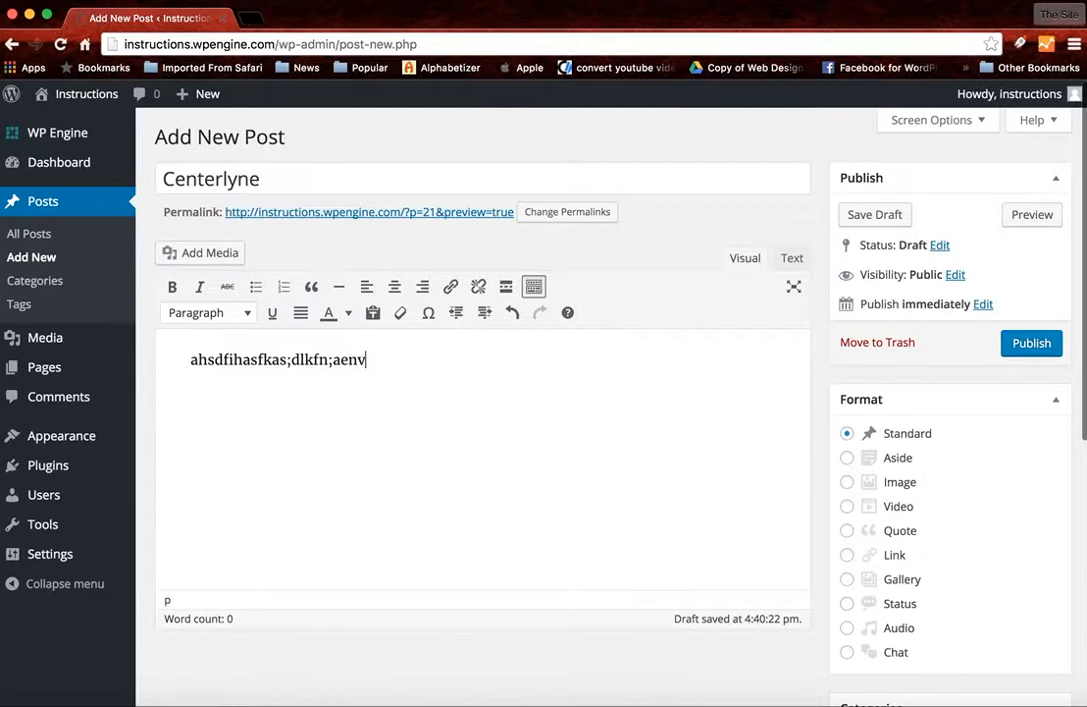
pyautogui.write('waejcalmsdfjm;zdlkj,;alsjd,ax;esckfhnv;awejkc')
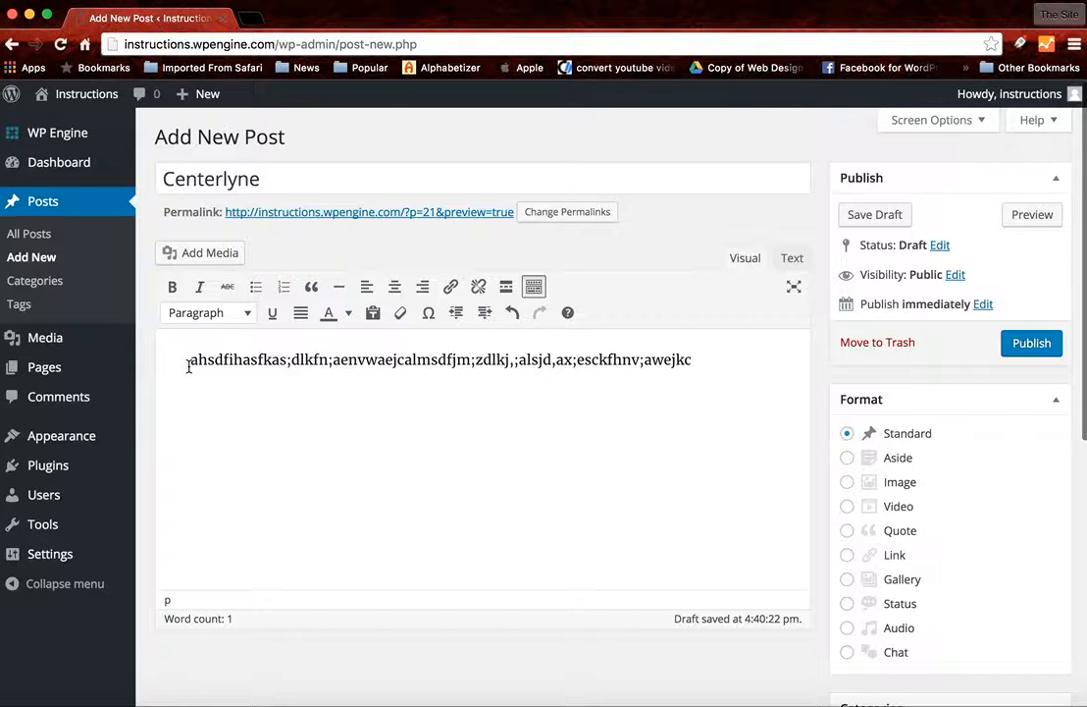
# - Insert the Centerlyne-1.png image from the media library above the body text, left-aligned at Full Size – 214 × 236
pyautogui.click(191, 256)
pyautogui.click(374, 266)
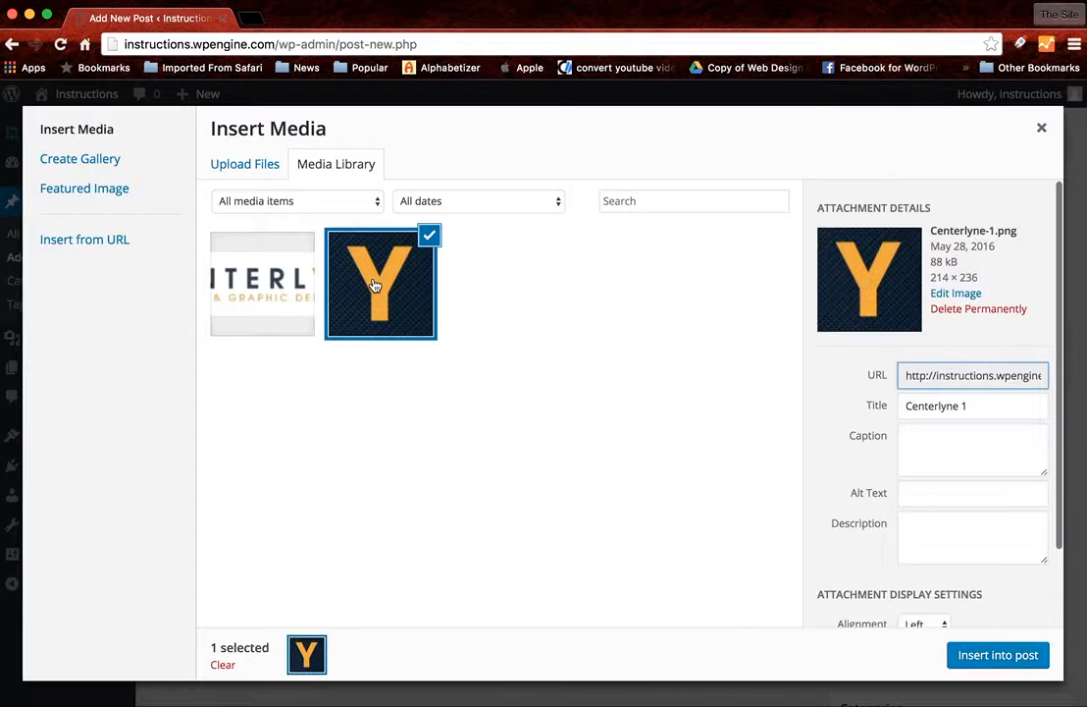
pyautogui.scroll(-3, 857, 432)
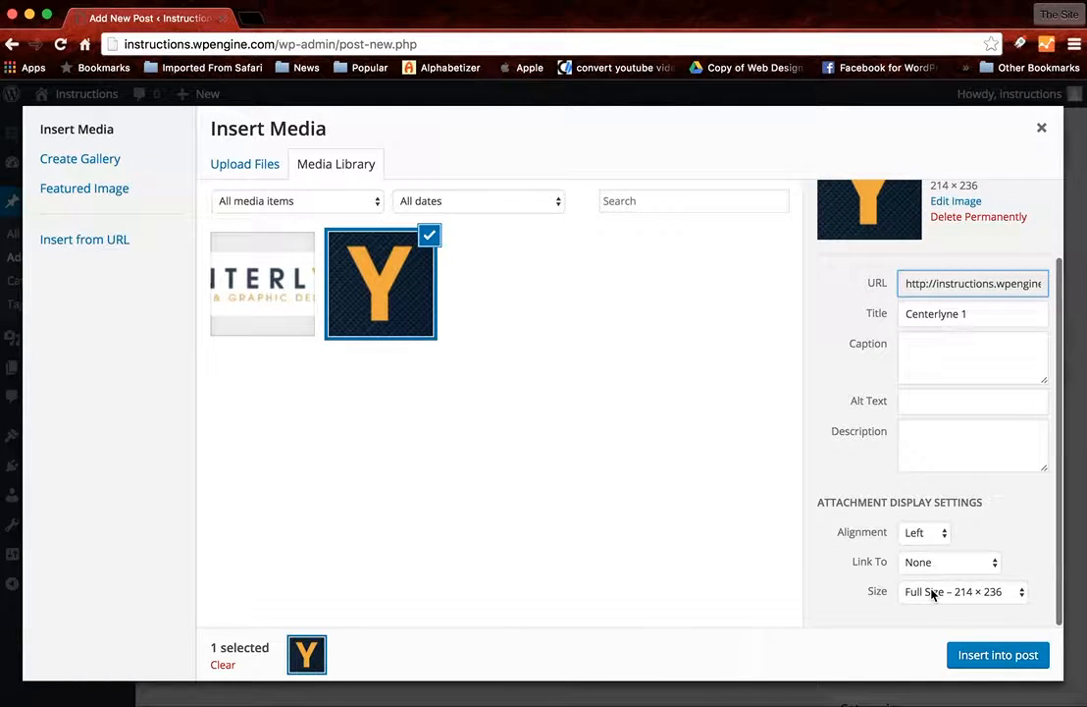
pyautogui.click(971, 654)
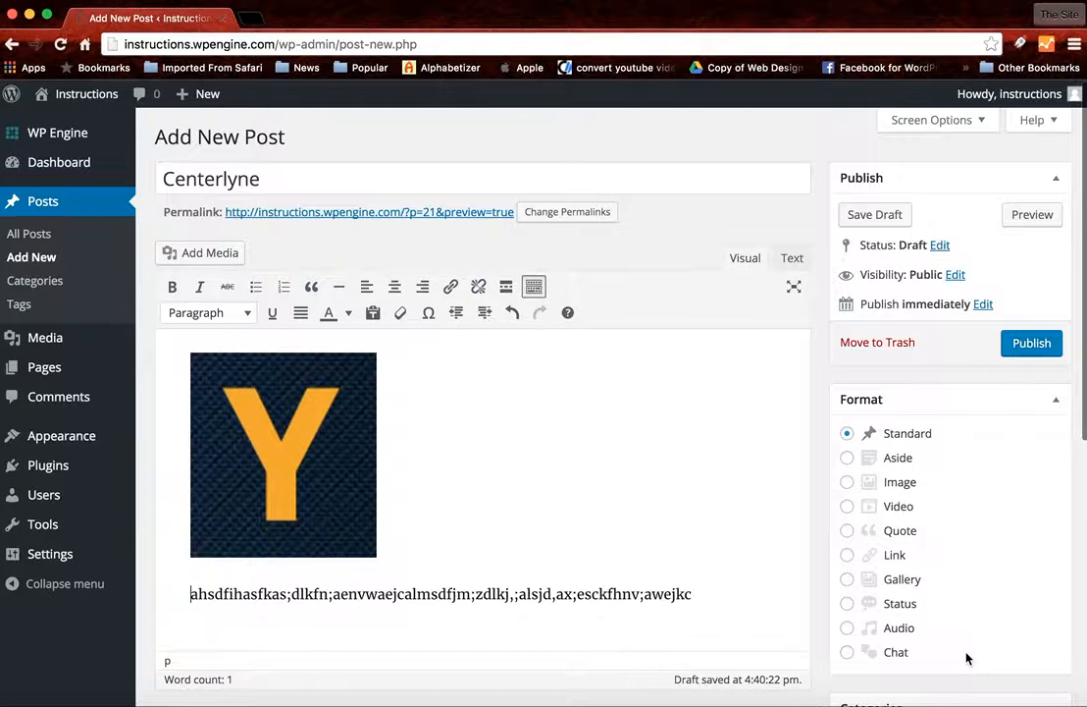
# - Save the Centerlyne post as a draft and preview it from the title down to the text
pyautogui.click(857, 218)
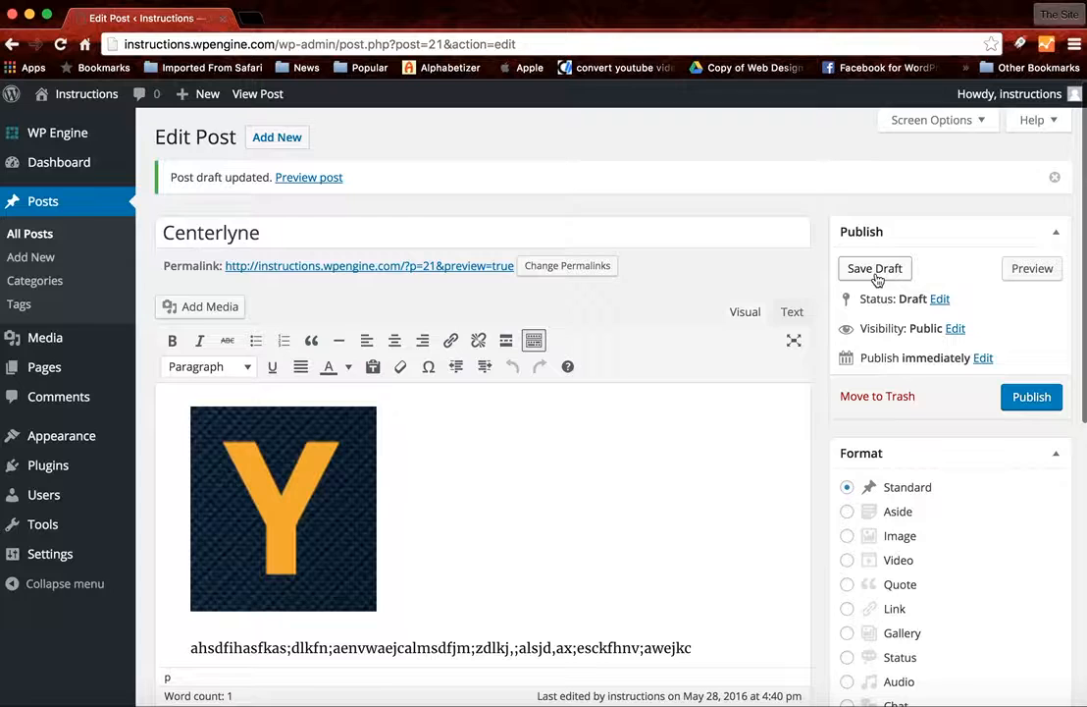
pyautogui.click(1018, 276)
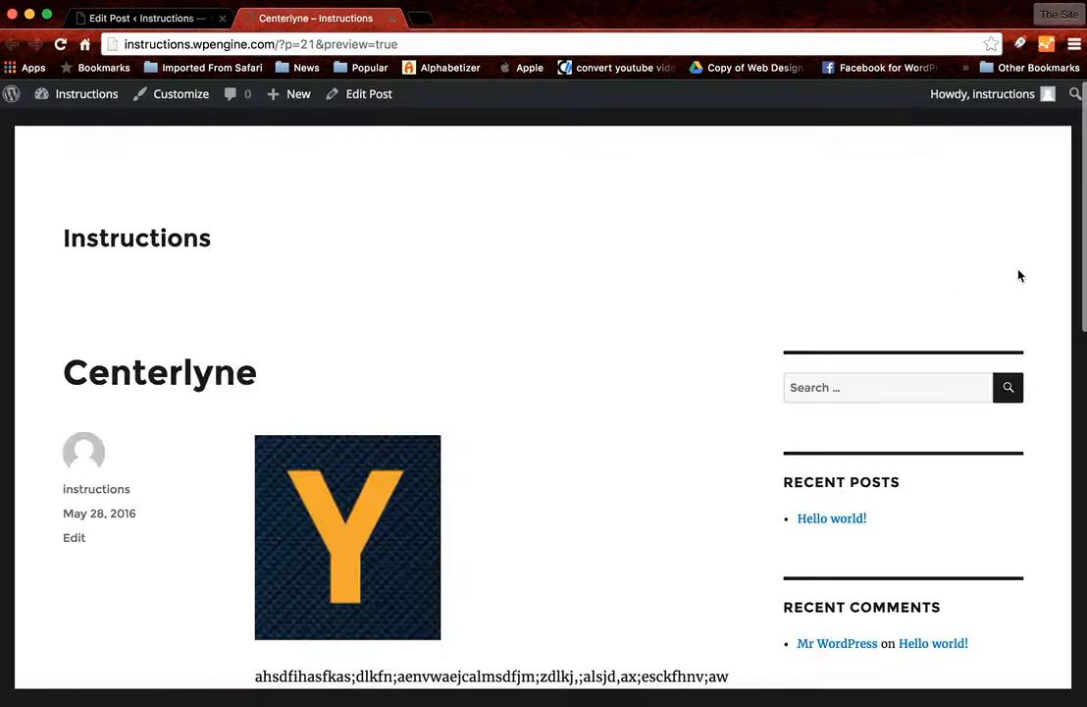
pyautogui.scroll(-5, 549, 366)
pyautogui.scroll(5, 550, 367)
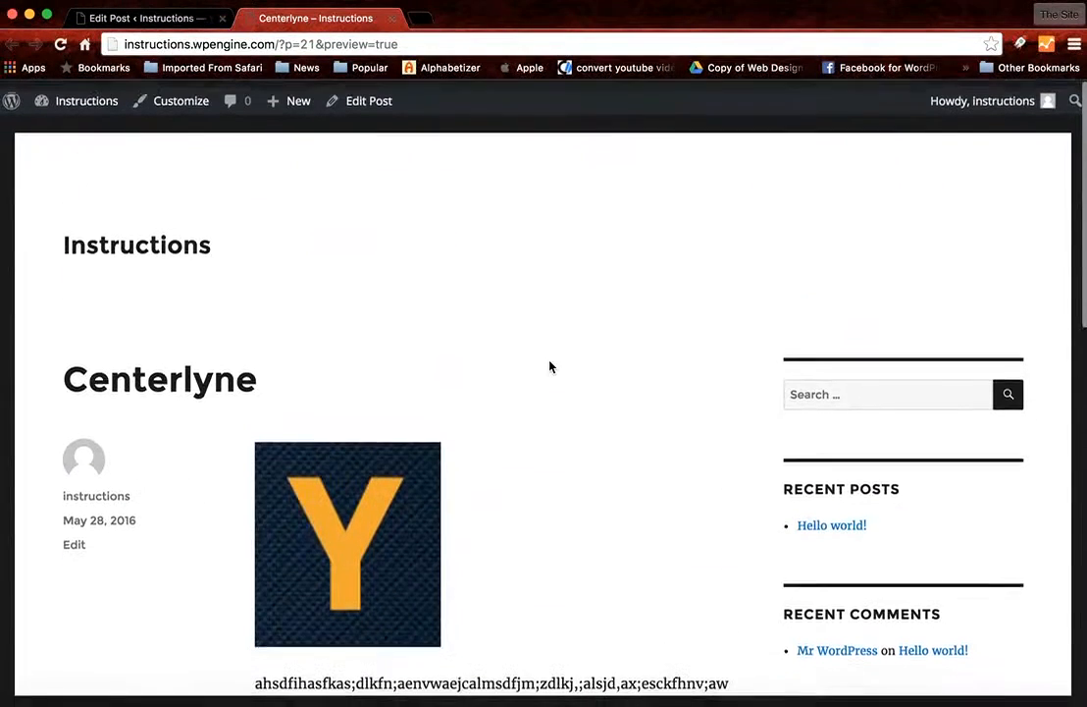
# - Publish the Centerlyne post from its editor and close the preview page
pyautogui.click(145, 18)
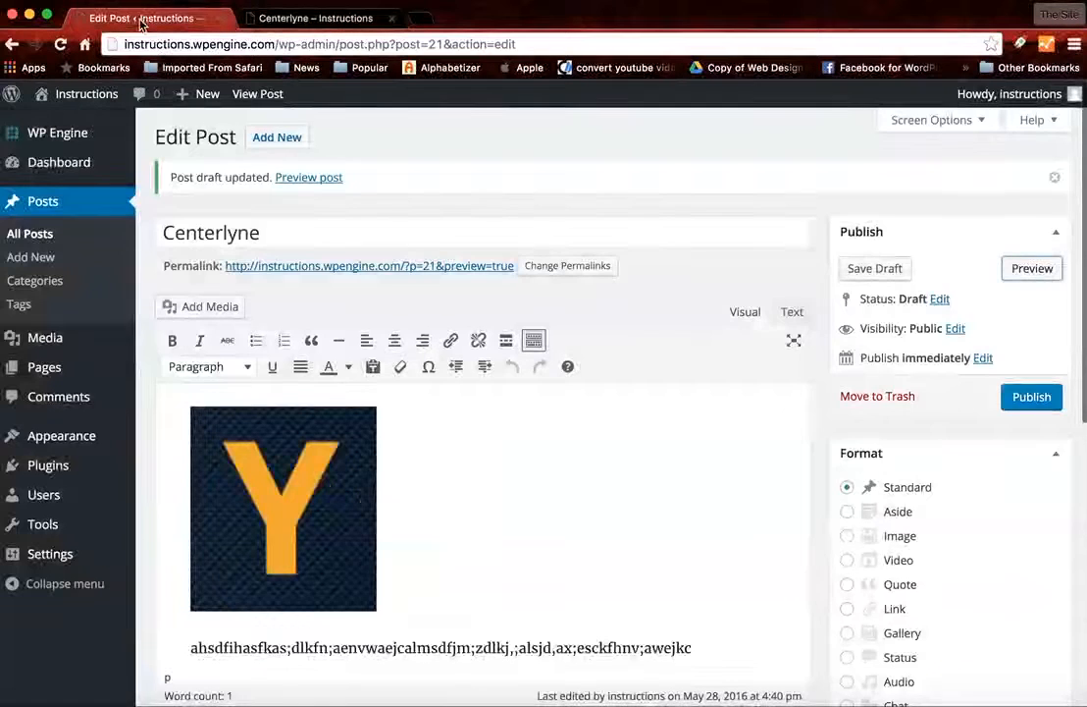
pyautogui.click(1035, 402)
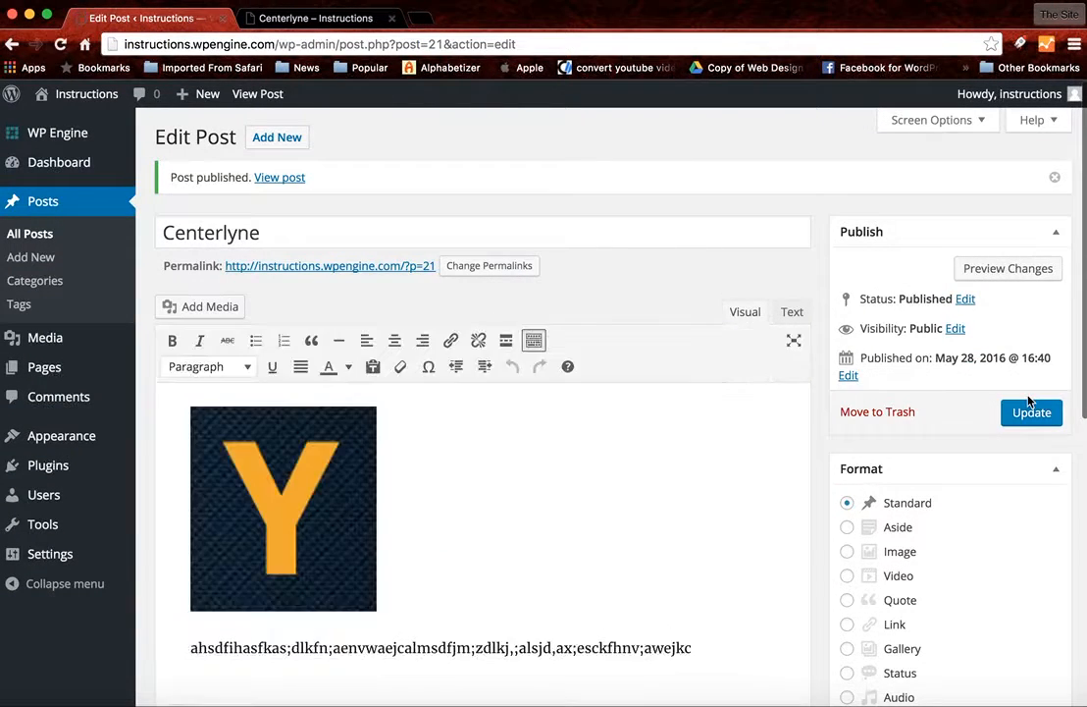
pyautogui.click(392, 18)
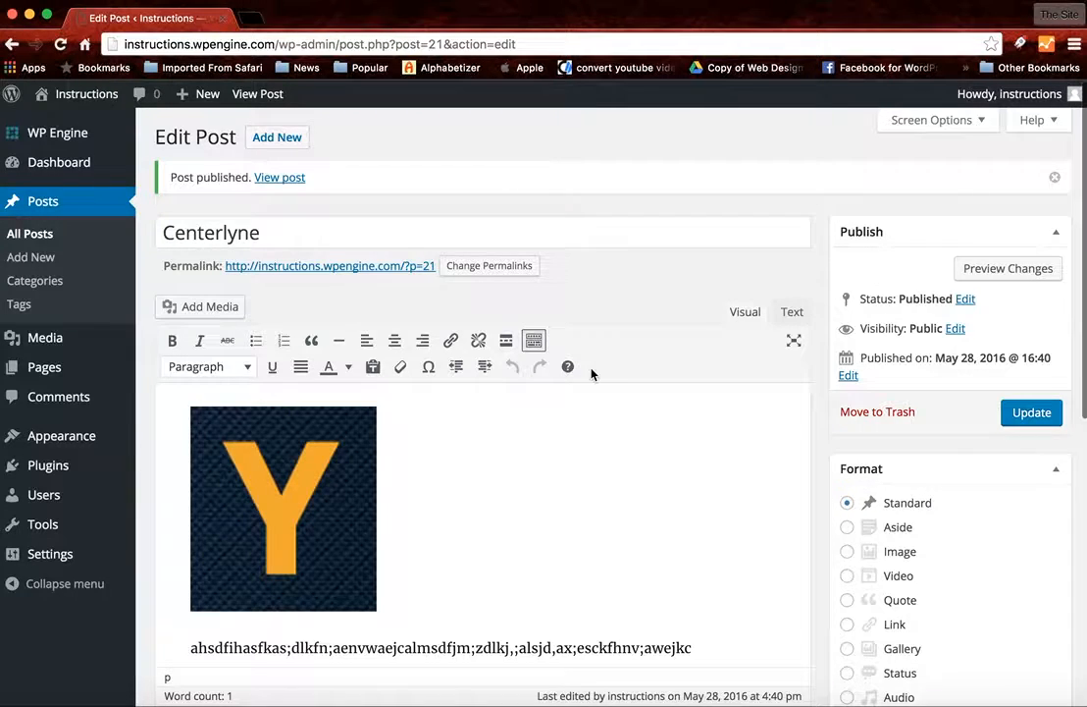
pyautogui.scroll(-5, 590, 371)
pyautogui.scroll(5, 589, 369)
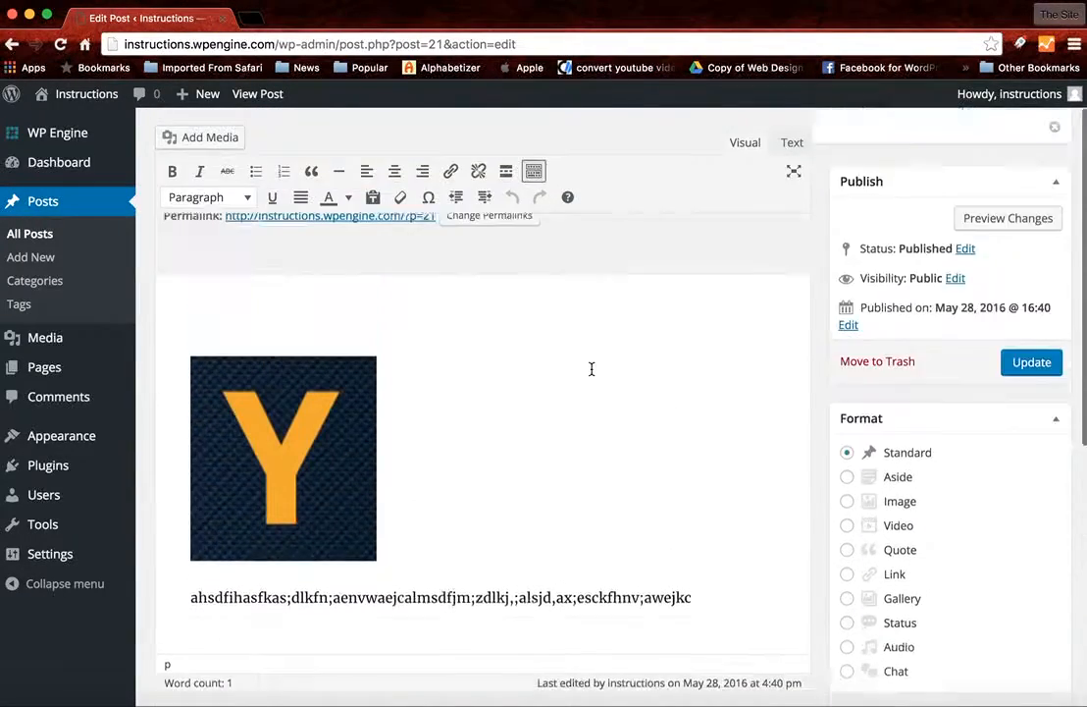
# - Open Sample Page for editing from the list of all pages
pyautogui.moveTo(46, 371)
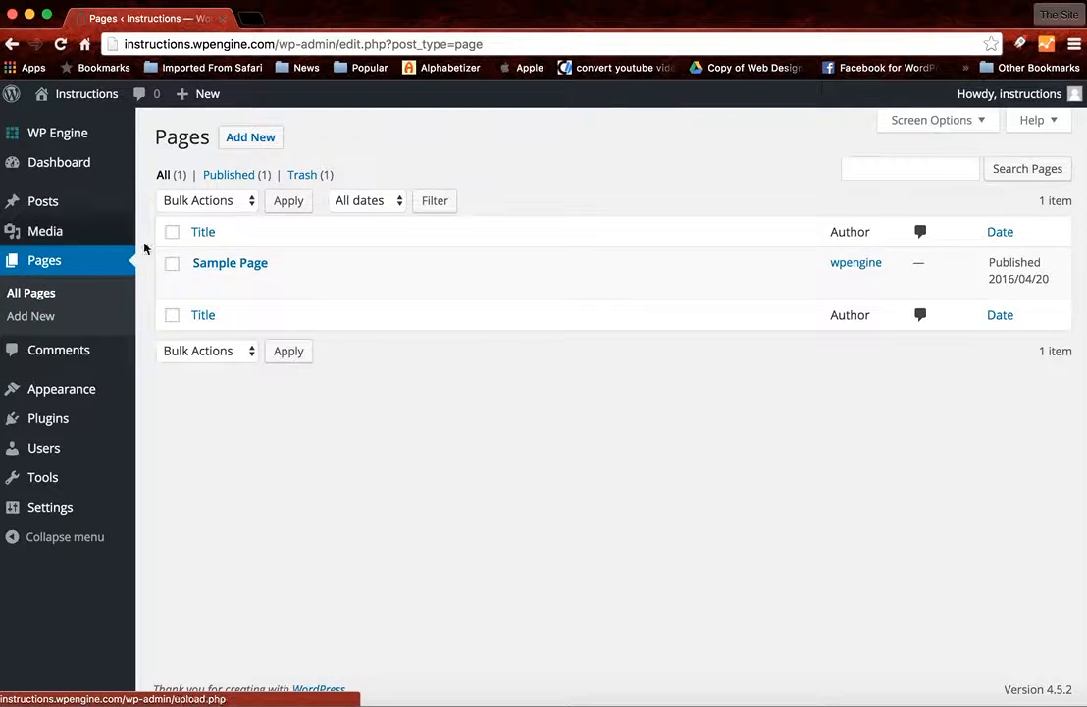
pyautogui.moveTo(211, 251)
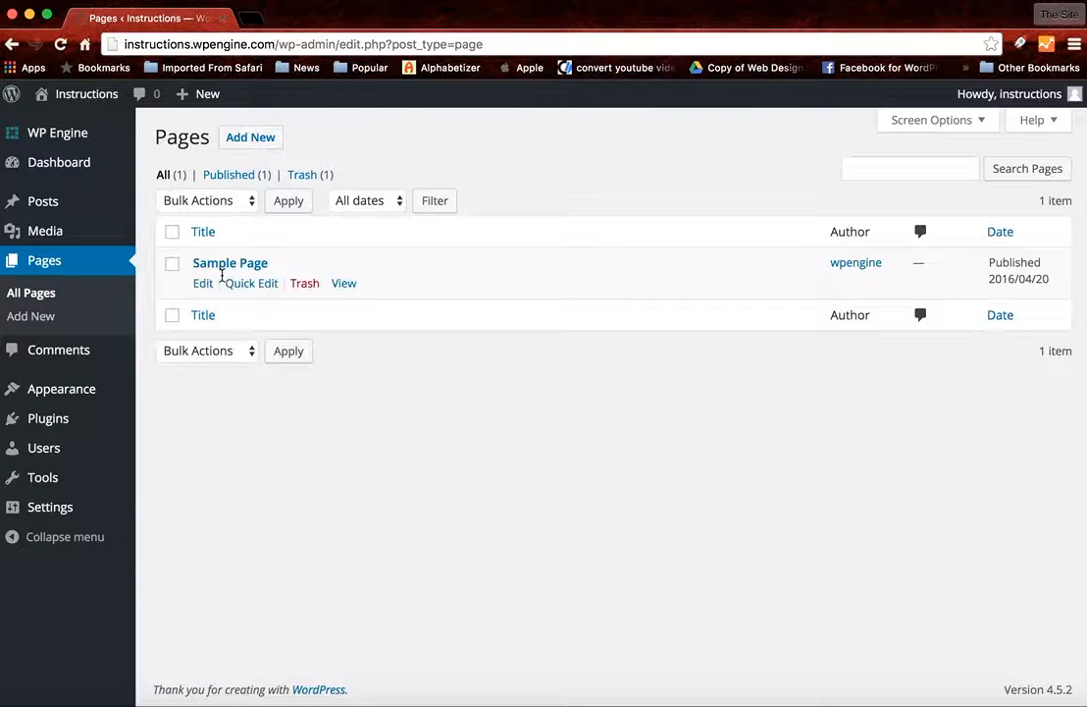
pyautogui.click(201, 283)
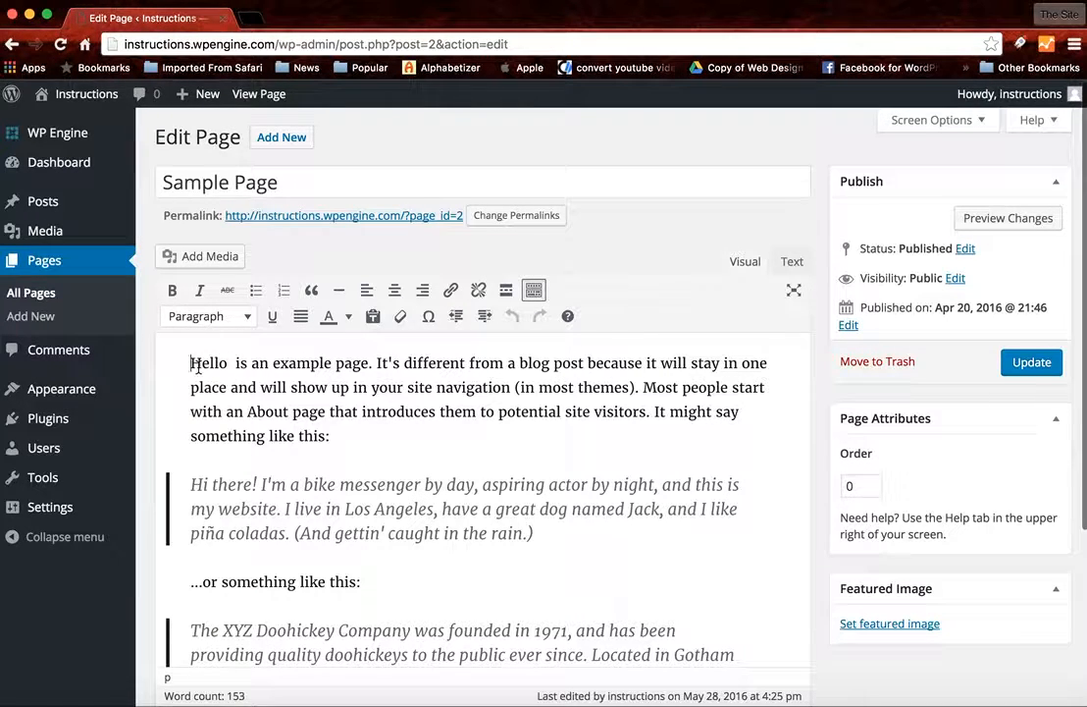
# - Look at the blank new-page form and compare the list of posts with the list of pages
pyautogui.click(43, 318)
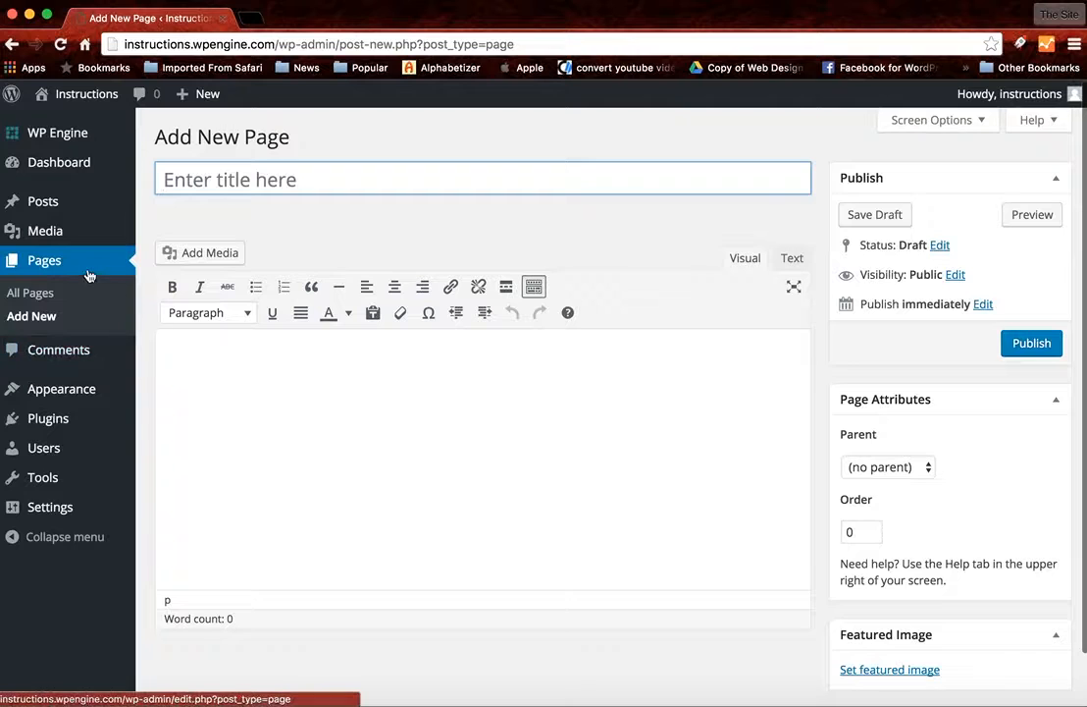
pyautogui.click(63, 203)
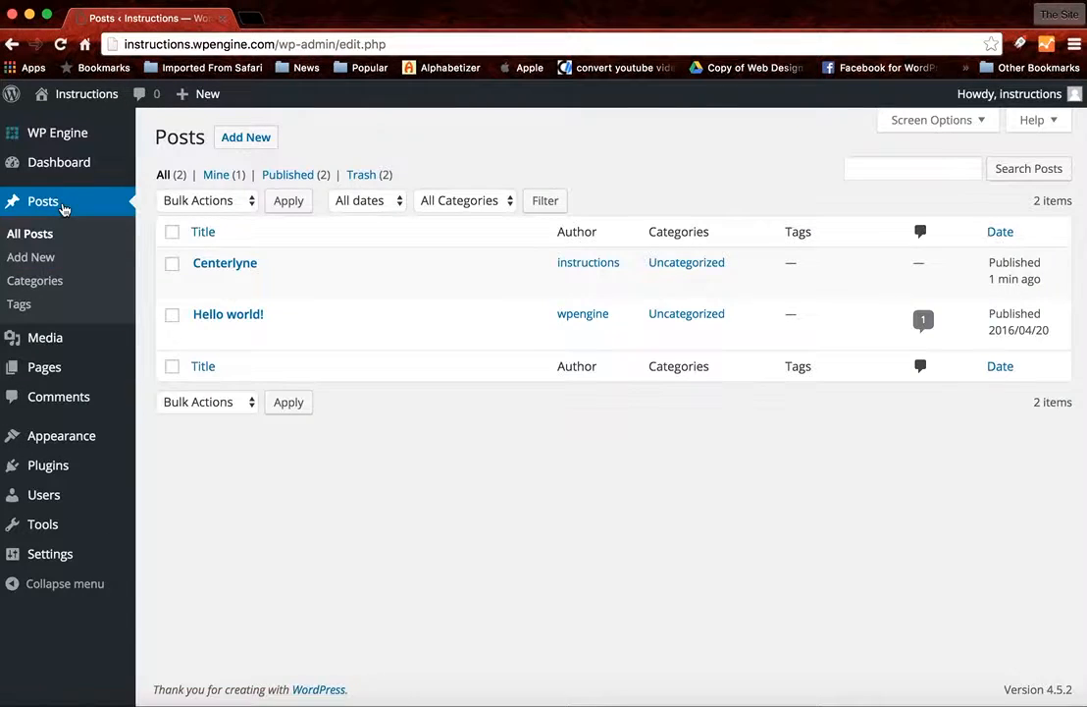
pyautogui.click(42, 365)
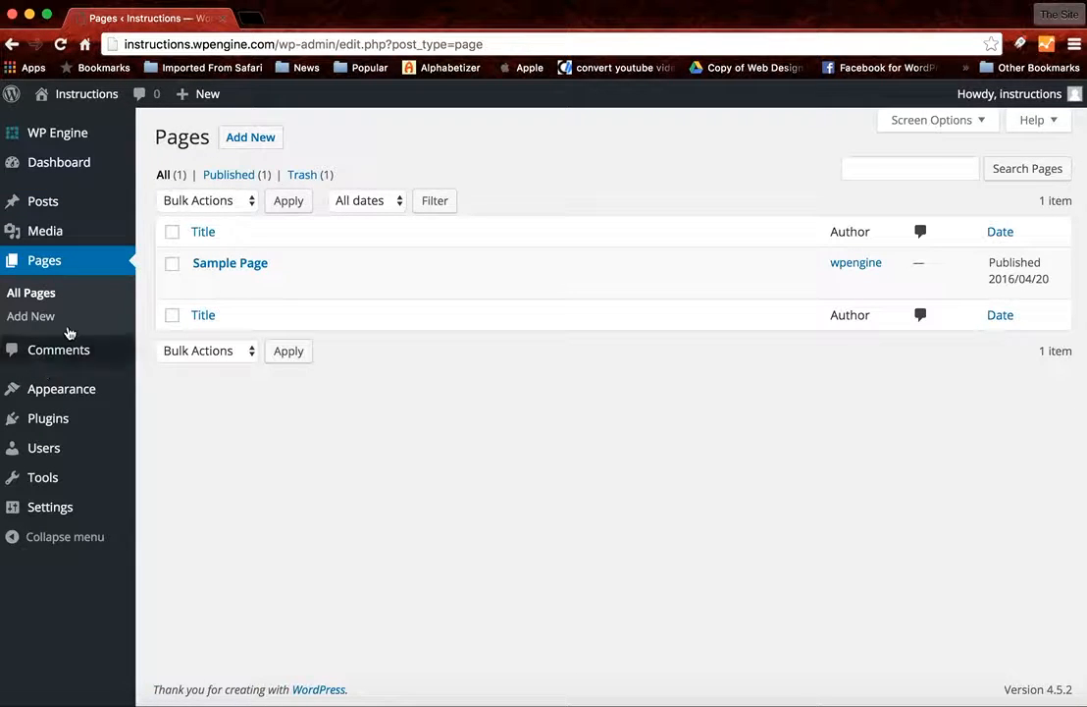
# - Visit the live site to look over the Centerlyne and "Hello world!" posts, and return to the dashboard
pyautogui.moveTo(69, 94)
pyautogui.click(68, 127)
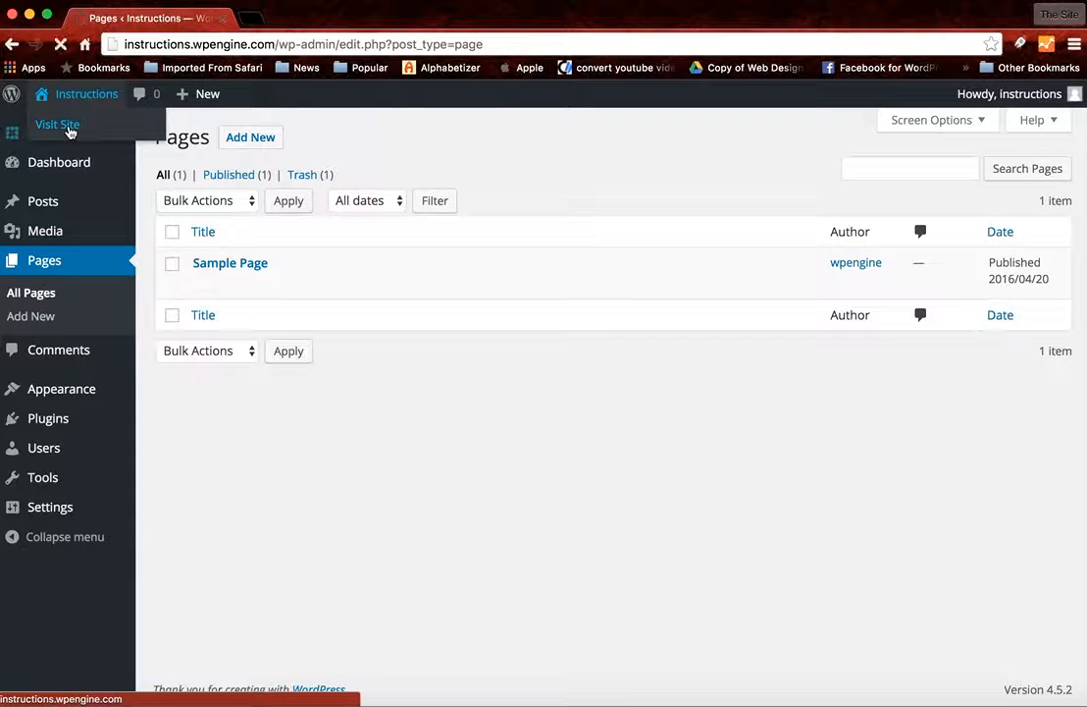
pyautogui.scroll(-3, 316, 348)
pyautogui.scroll(-2, 316, 346)
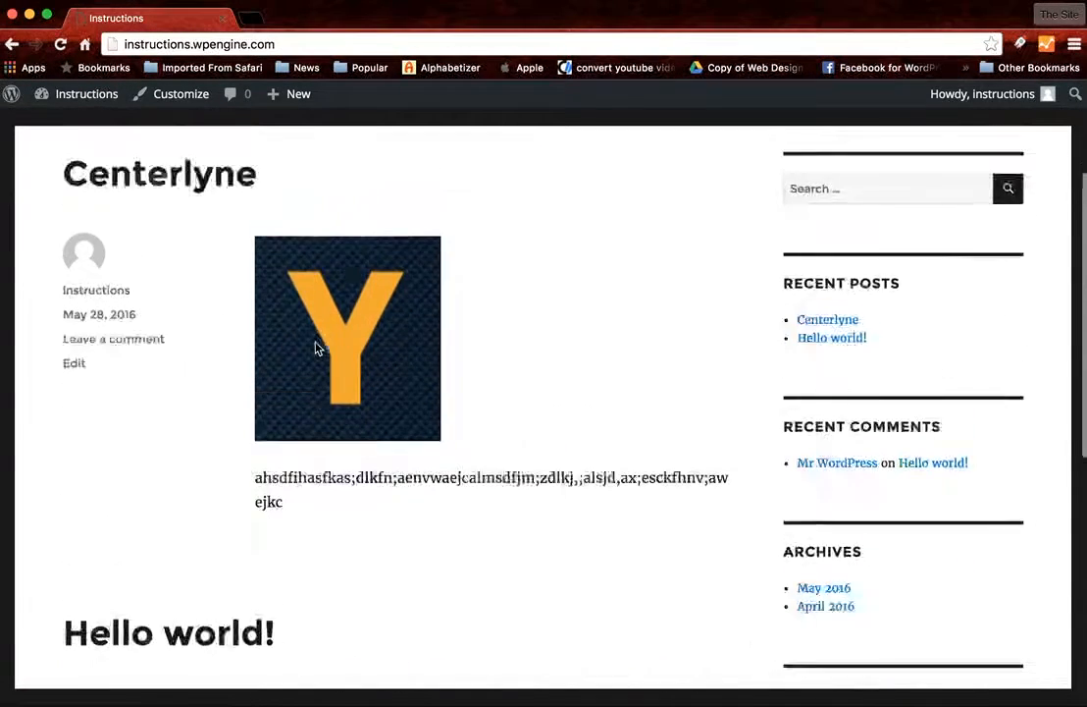
pyautogui.scroll(5, 316, 346)
pyautogui.moveTo(89, 95)
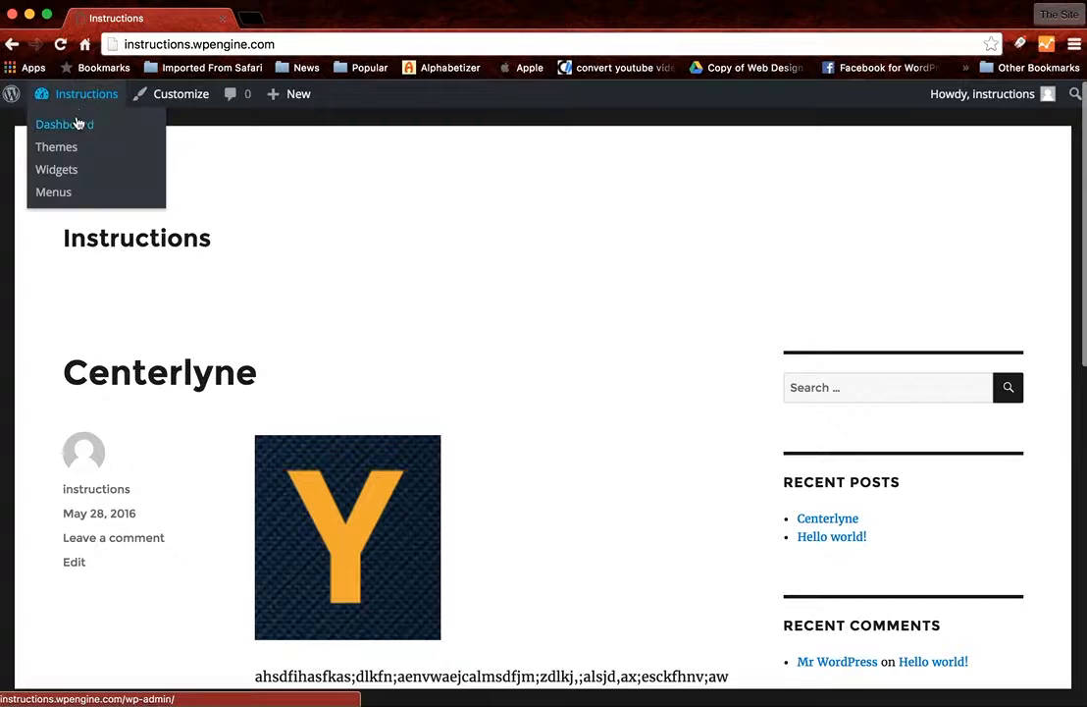
pyautogui.click(78, 125)
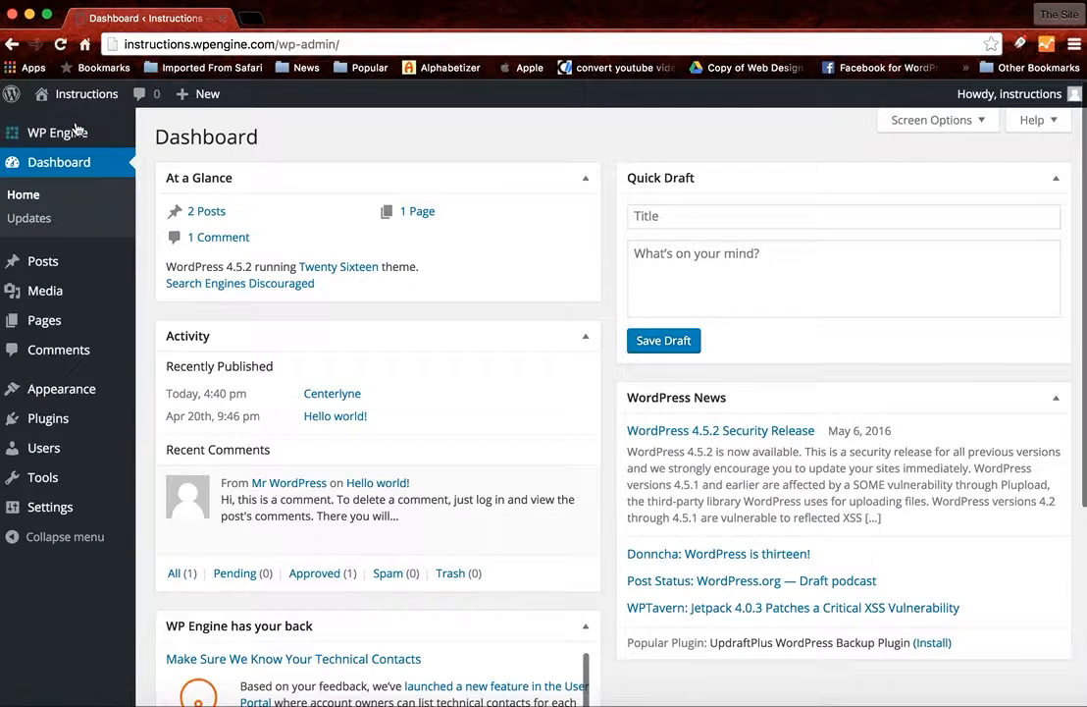